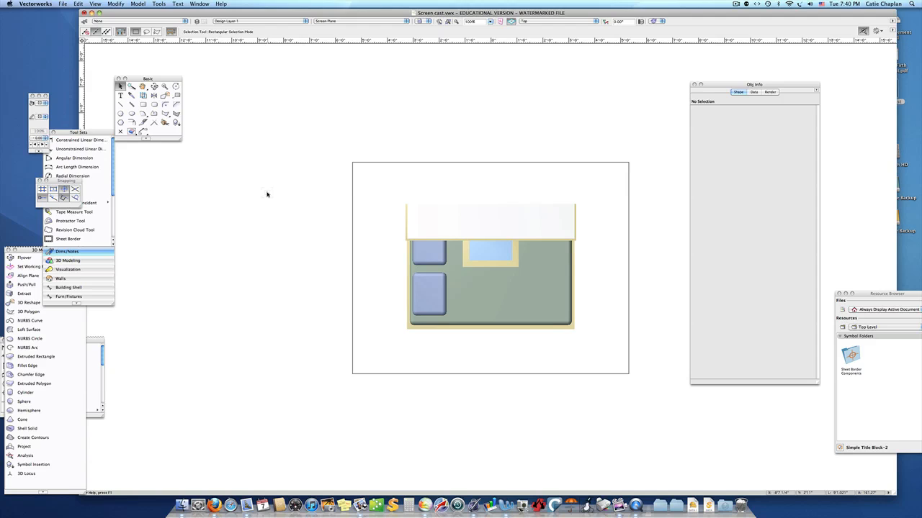
- Create a new sheet layer Sht-1 with the sheet title "Presentation Drawing"
{"action": "left_click", "coordinate": [199, 21]}
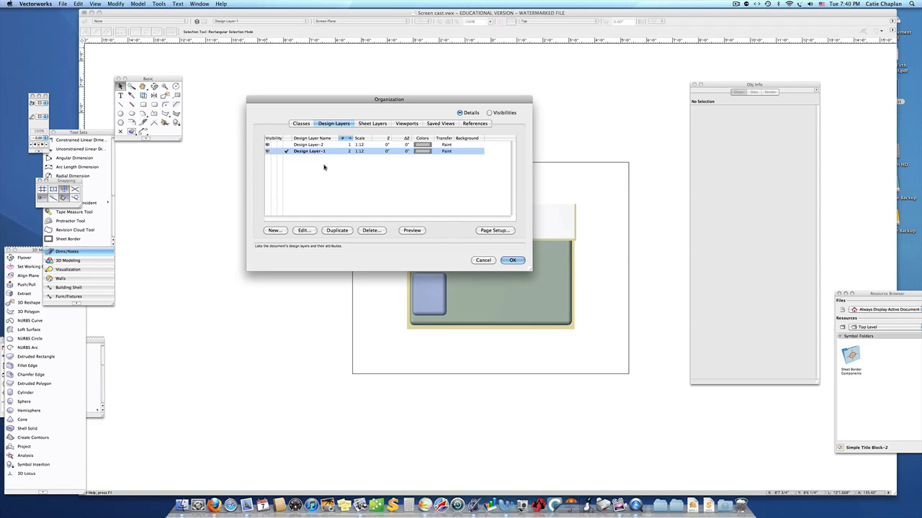
{"action": "left_click", "coordinate": [373, 124]}
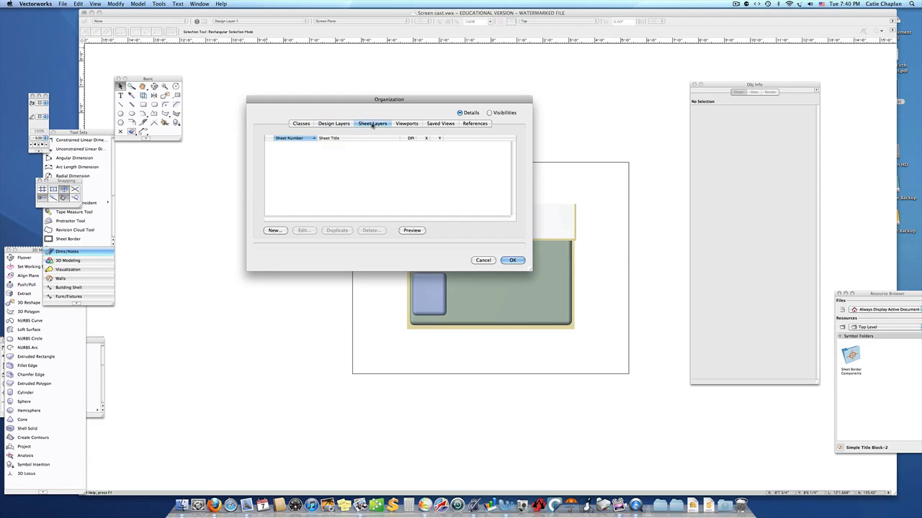
{"action": "left_click", "coordinate": [274, 230]}
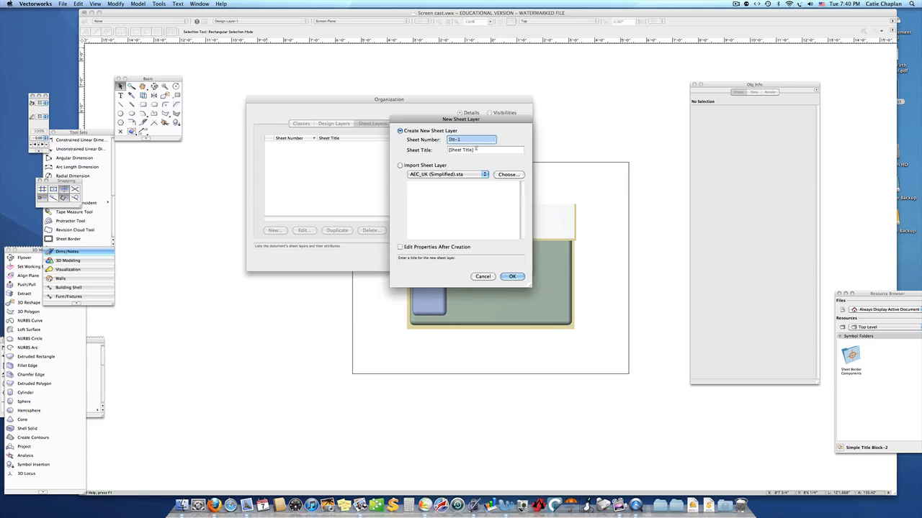
{"action": "key", "text": "Tab"}
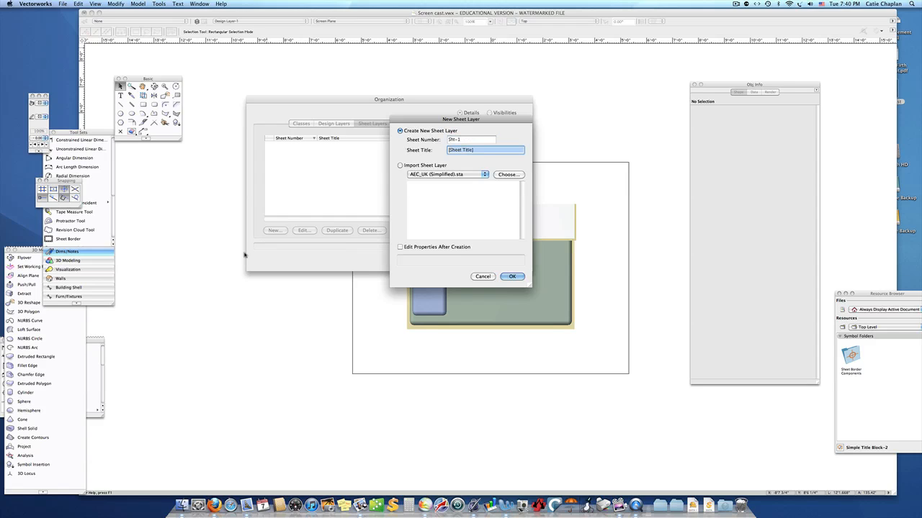
{"action": "type", "text": "Presentation Drawing"}
{"action": "left_click", "coordinate": [512, 276]}
{"action": "left_click", "coordinate": [512, 260]}
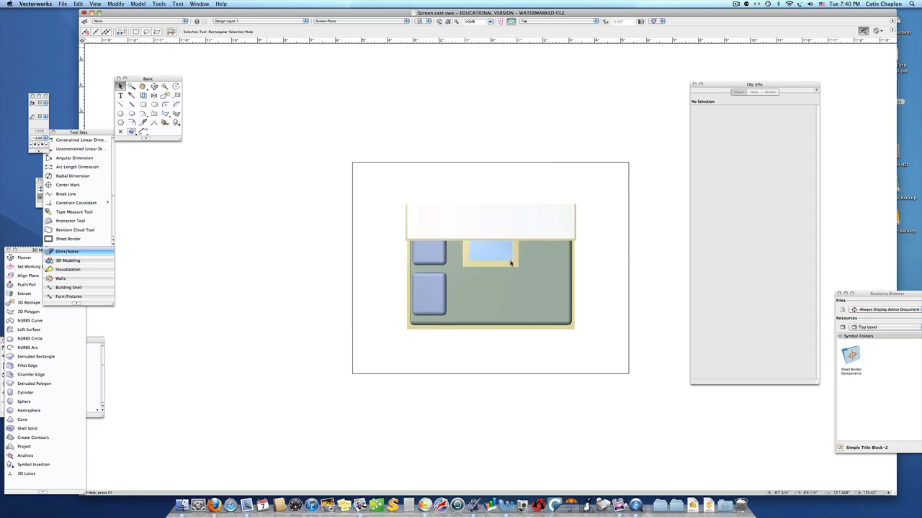
- Make Design Layer-1 active and show the bed model in Left Isometric, rotated with Flyover to face more toward the front
{"action": "left_click", "coordinate": [305, 22]}
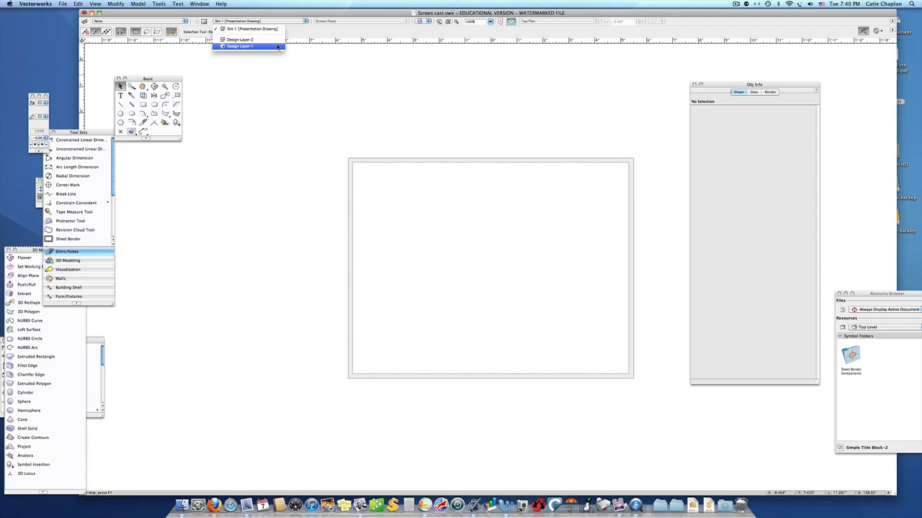
{"action": "left_click", "coordinate": [237, 46]}
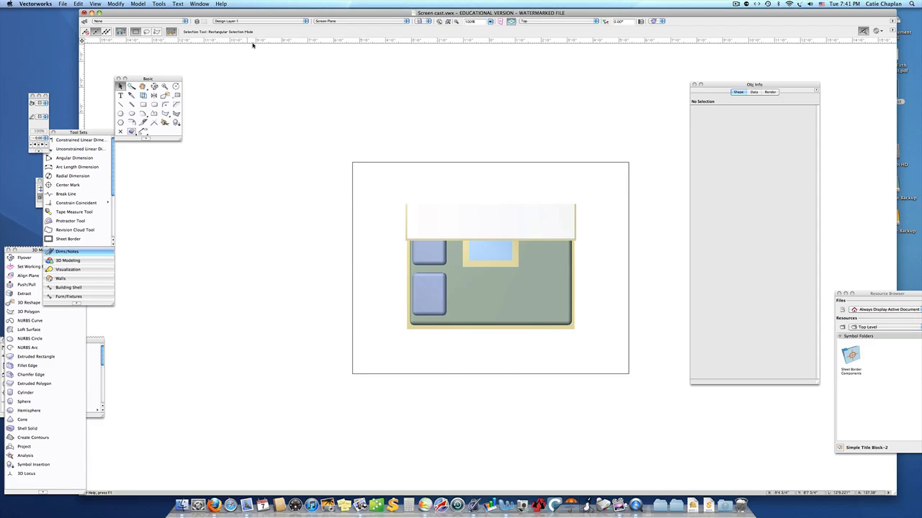
{"action": "key", "text": "KP_9"}
{"action": "key", "text": "KP_7"}
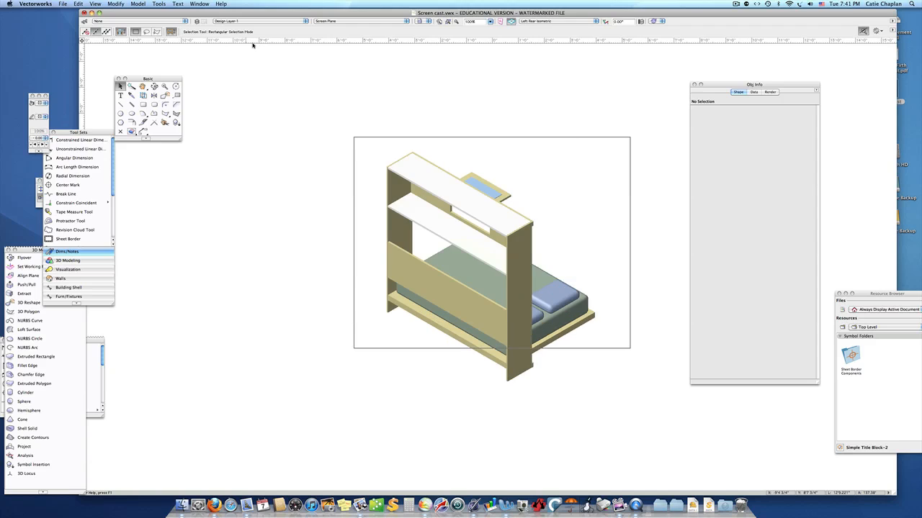
{"action": "key", "text": "KP_1"}
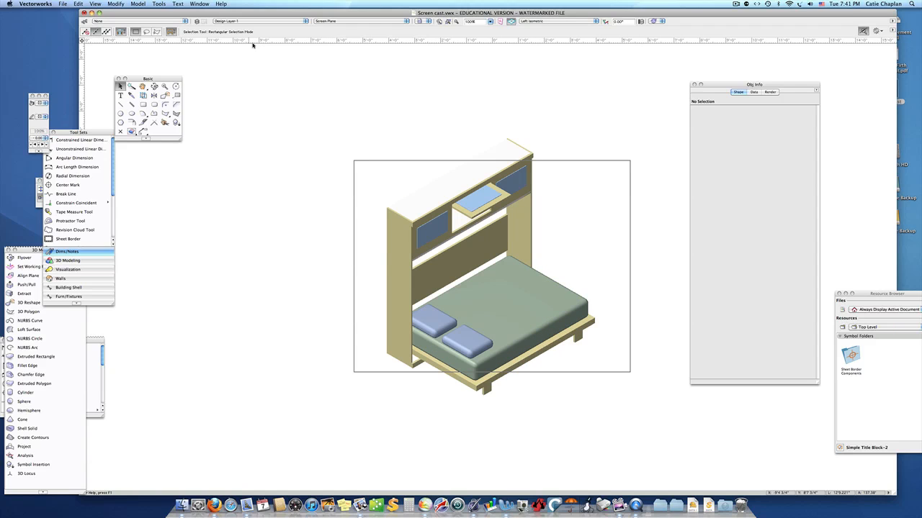
{"action": "left_click", "coordinate": [153, 86]}
{"action": "left_click_drag", "start_coordinate": [371, 226], "coordinate": [348, 219]}
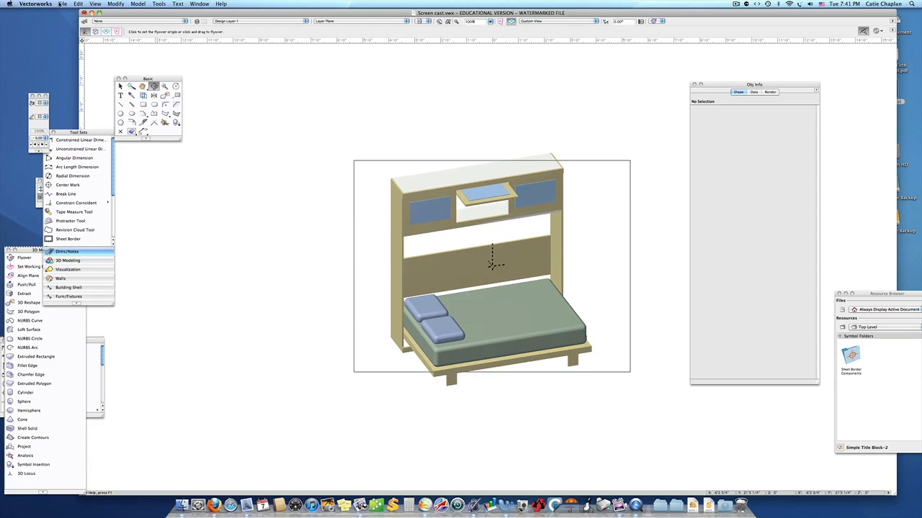
{"action": "left_click", "coordinate": [120, 86]}
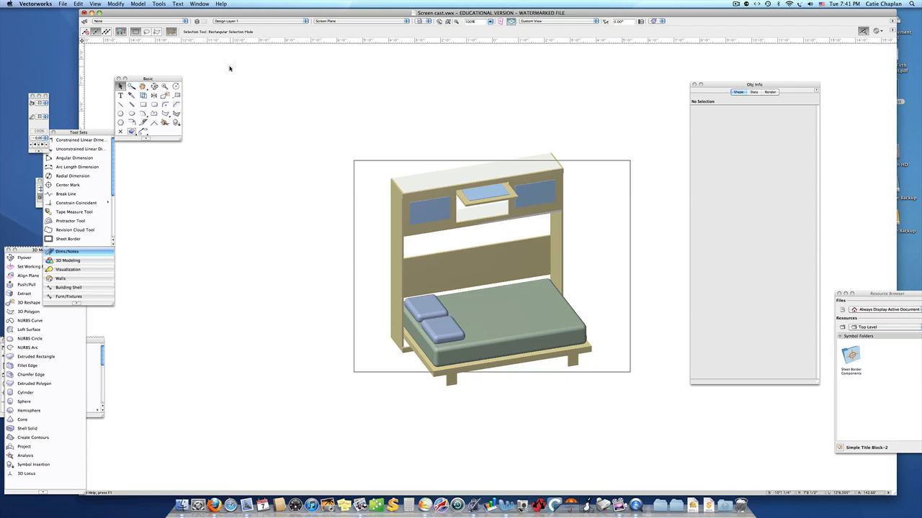
- Create a viewport of the angled bed model on Sht-1, with "Murphy Bed" as both viewport name and drawing title
{"action": "left_click", "coordinate": [96, 4]}
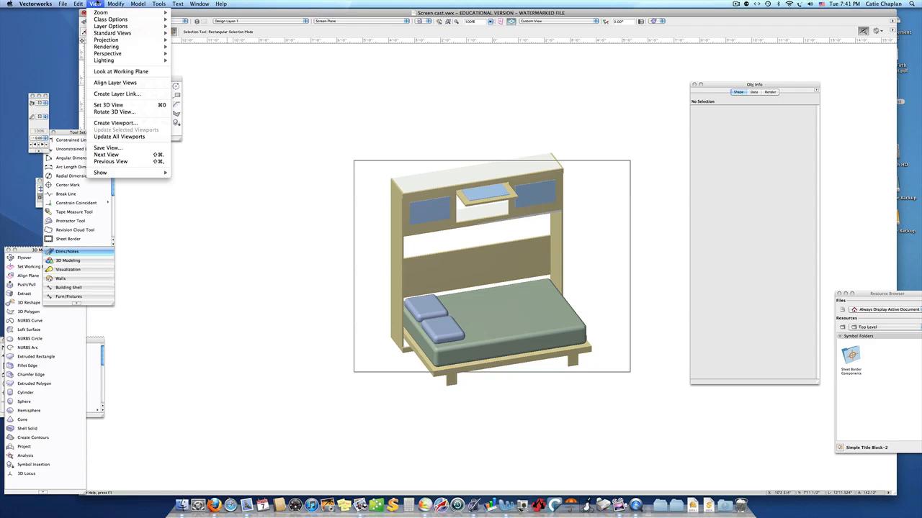
{"action": "left_click", "coordinate": [117, 124]}
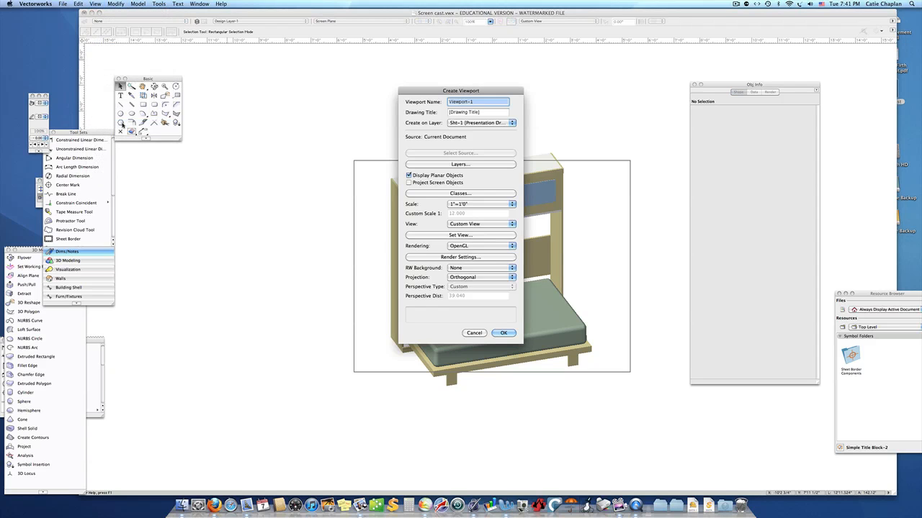
{"action": "left_click", "coordinate": [470, 101]}
{"action": "triple_click", "coordinate": [478, 102]}
{"action": "type", "text": "Murphy Bed 3/"}
{"action": "key", "text": "BackSpace"}
{"action": "key", "text": "BackSpace"}
{"action": "key", "text": "BackSpace"}
{"action": "key", "text": "Tab"}
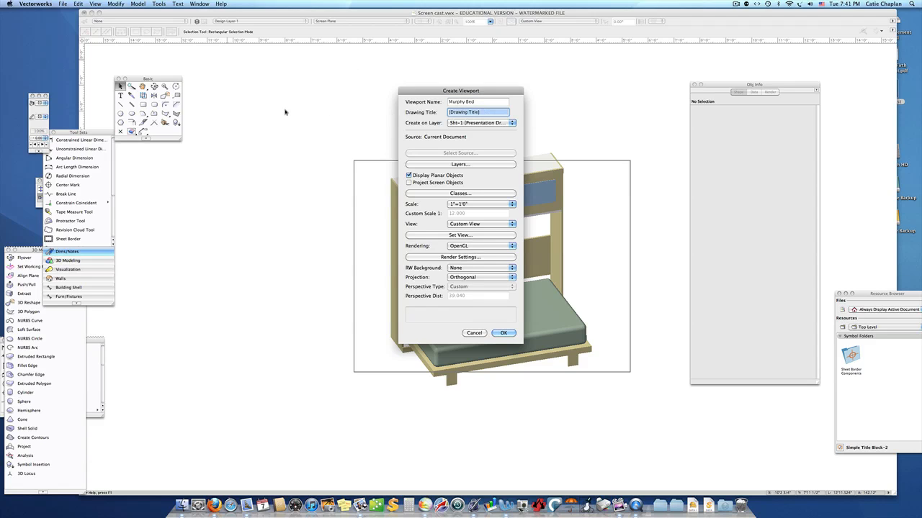
{"action": "type", "text": "Murphy Bed"}
{"action": "left_click", "coordinate": [503, 334]}
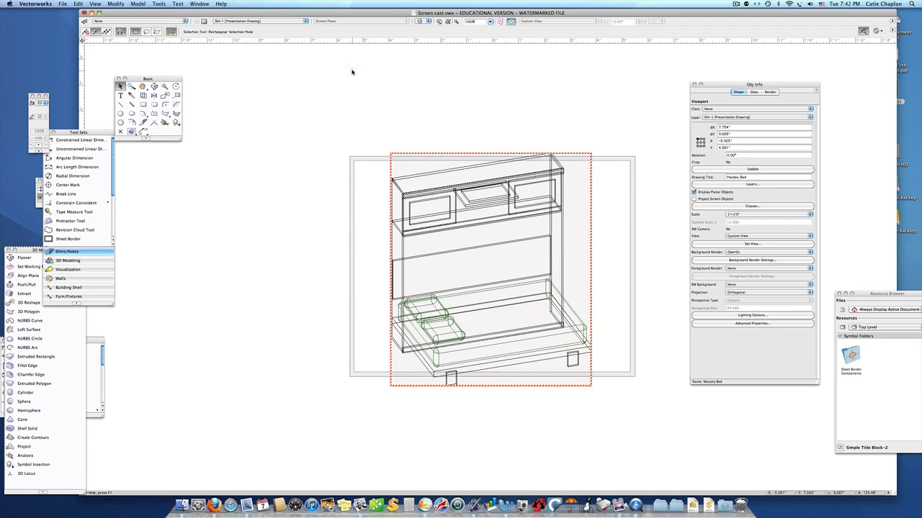
- On Design Layer-2, draw a rectangle about 6'6 1/2" by 7'2" around the bed cabinet elevation, excluding the drawer unit beside it
{"action": "left_click", "coordinate": [305, 20]}
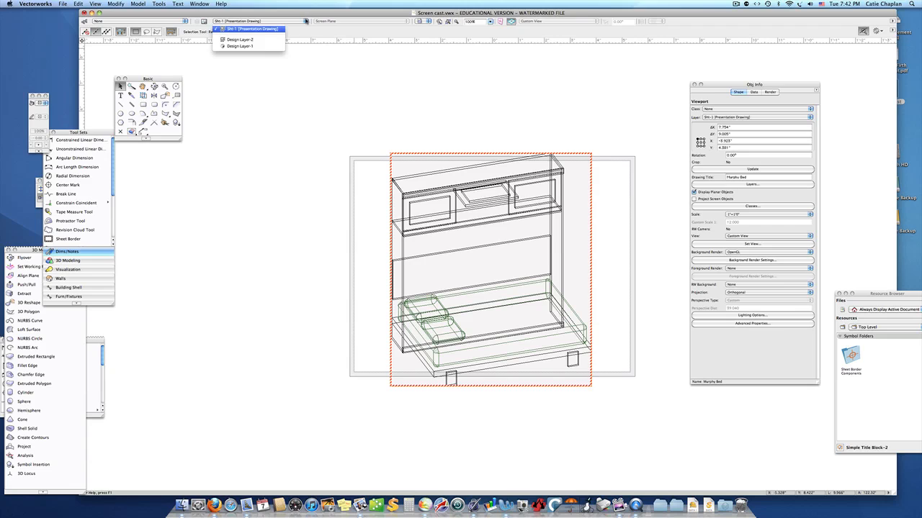
{"action": "left_click", "coordinate": [267, 40]}
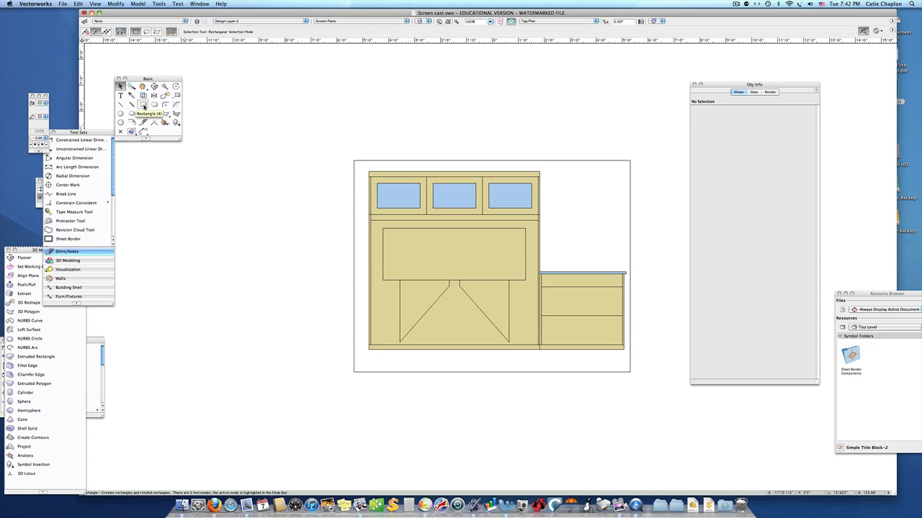
{"action": "left_click", "coordinate": [143, 106]}
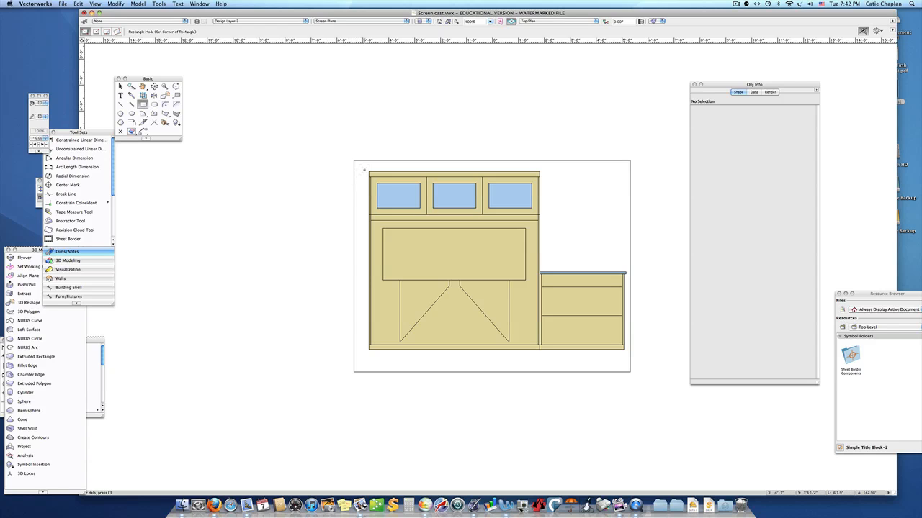
{"action": "left_click", "coordinate": [365, 171]}
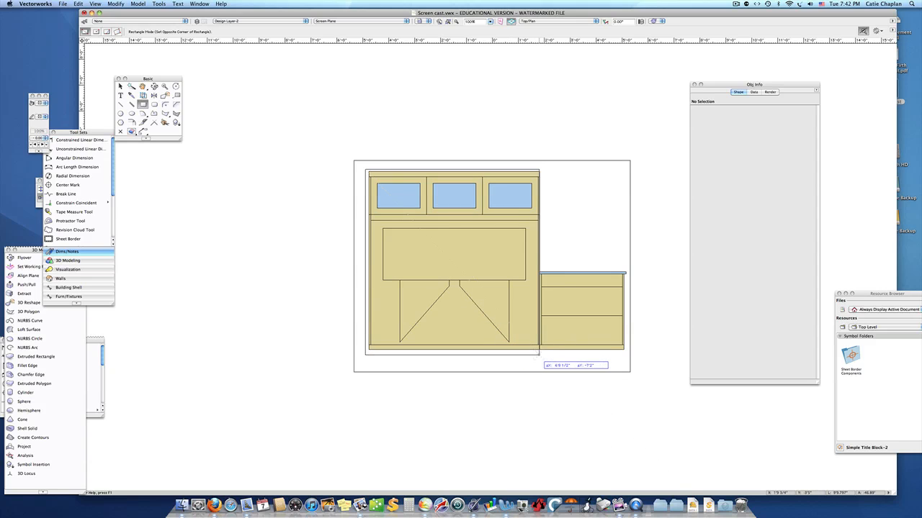
{"action": "left_click", "coordinate": [539, 355]}
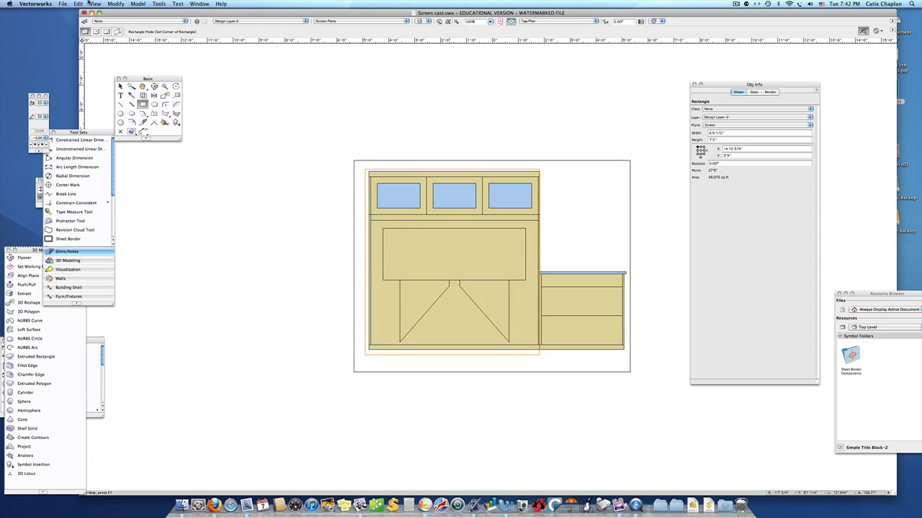
- Create a viewport on Sht-1 cropped by the rectangle, named "Front View" and titled "Murphy Bed Front", and accept the backup copy
{"action": "left_click", "coordinate": [95, 3]}
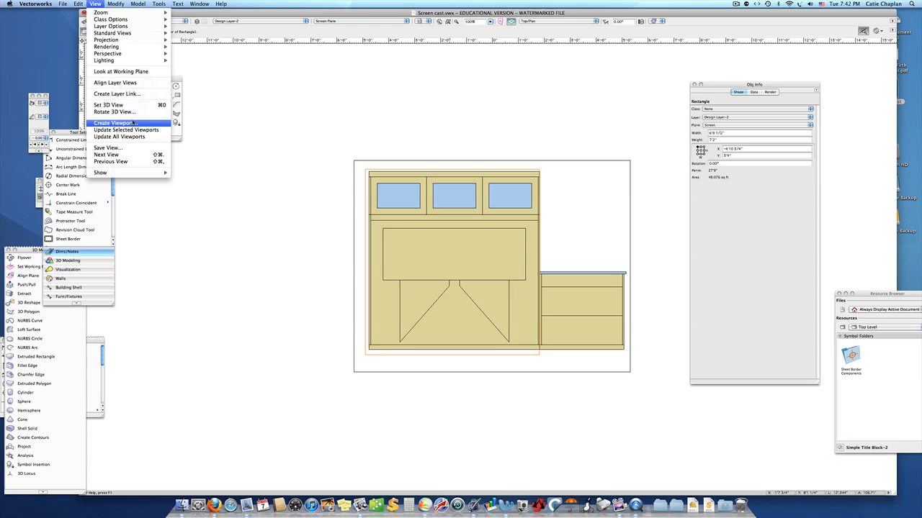
{"action": "left_click", "coordinate": [133, 123]}
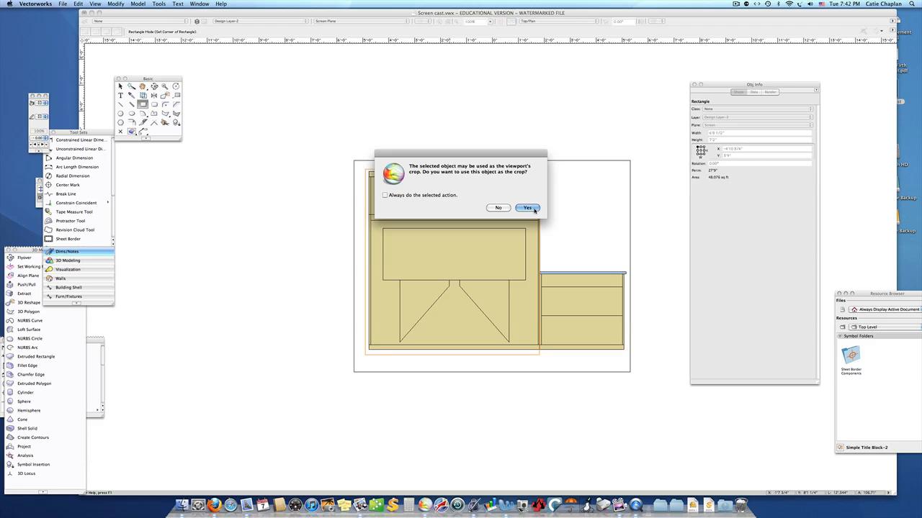
{"action": "left_click", "coordinate": [528, 208]}
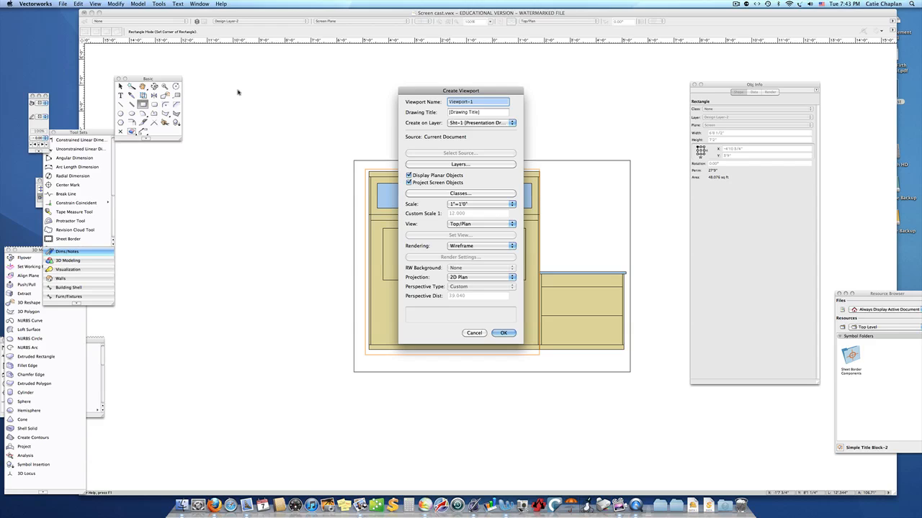
{"action": "type", "text": "Front View"}
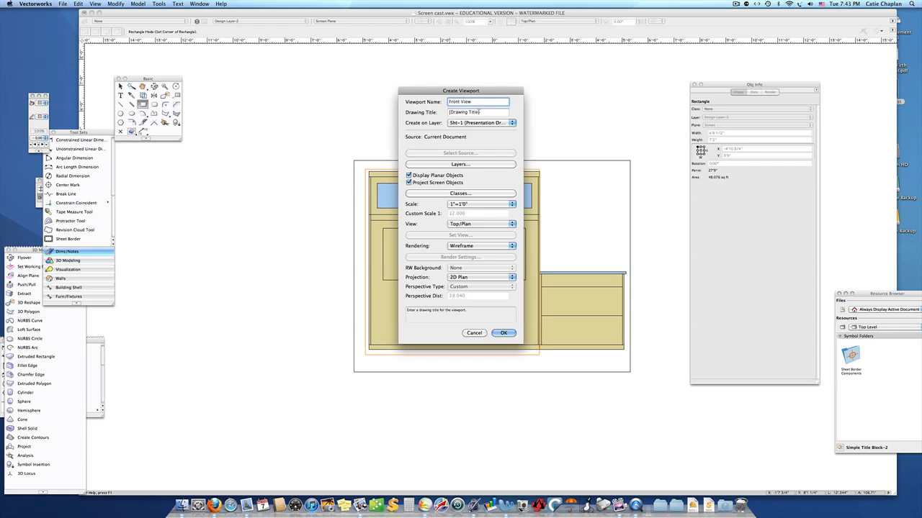
{"action": "key", "text": "Tab"}
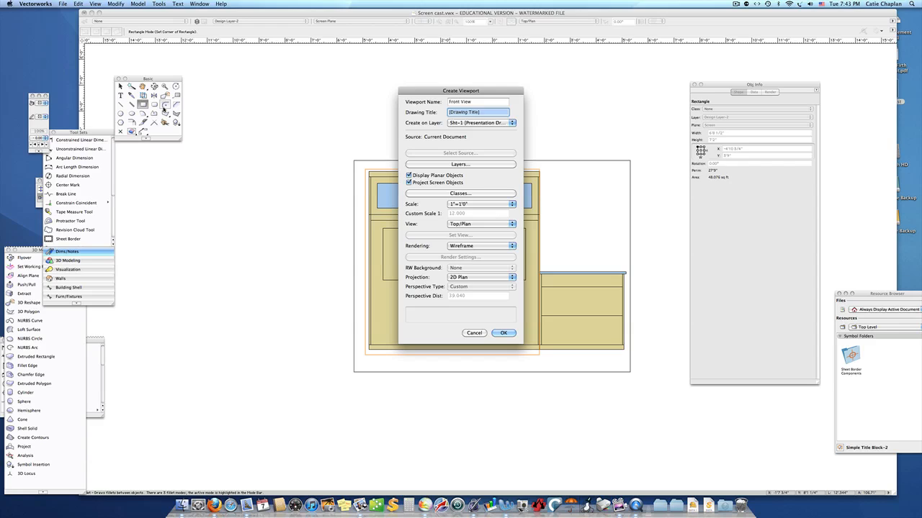
{"action": "type", "text": "Murphy Bed Front"}
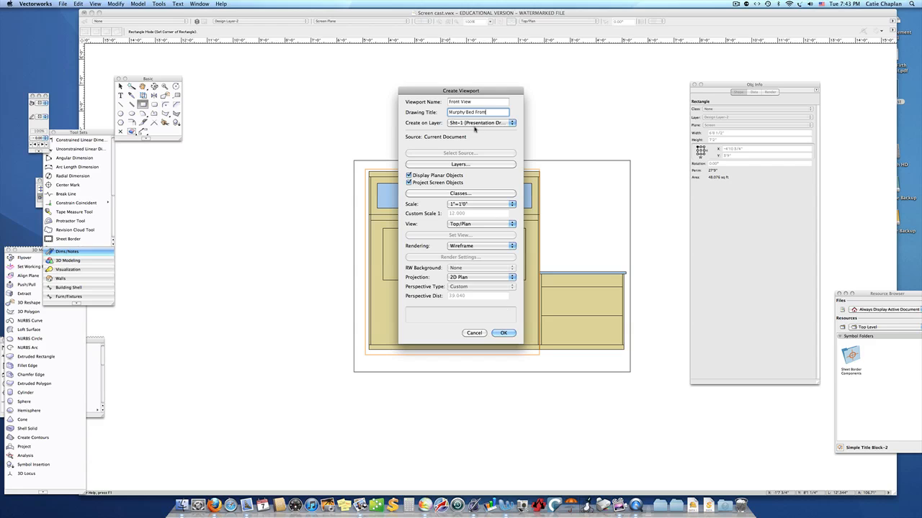
{"action": "left_click", "coordinate": [503, 333]}
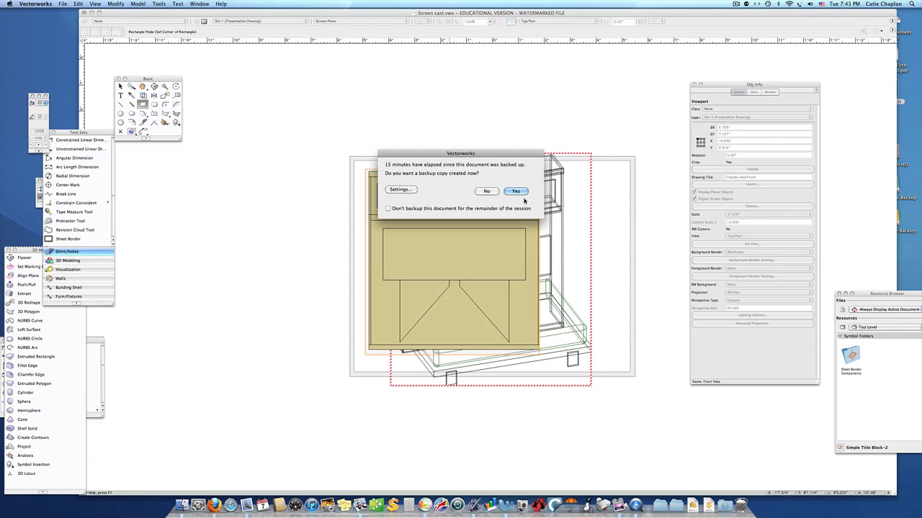
{"action": "left_click", "coordinate": [520, 192]}
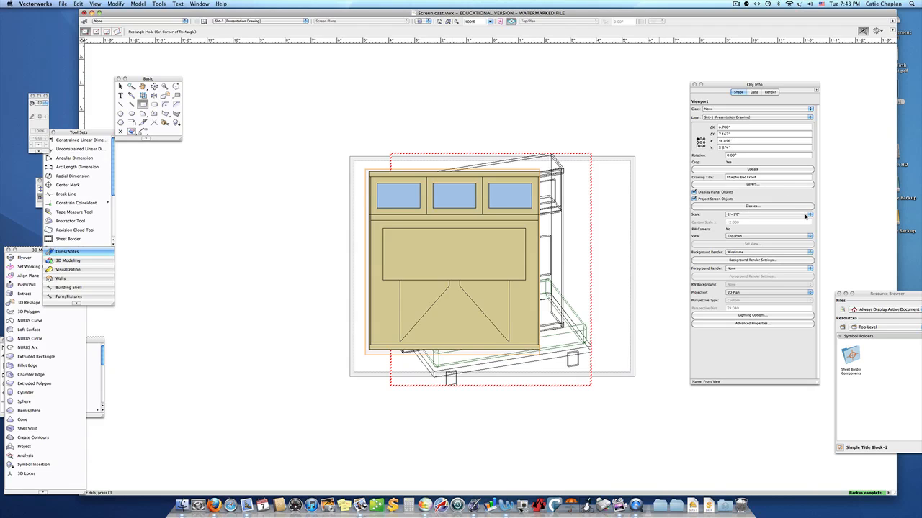
- Set the Front View viewport's scale to 3/4"=1'0"
{"action": "left_click", "coordinate": [810, 214]}
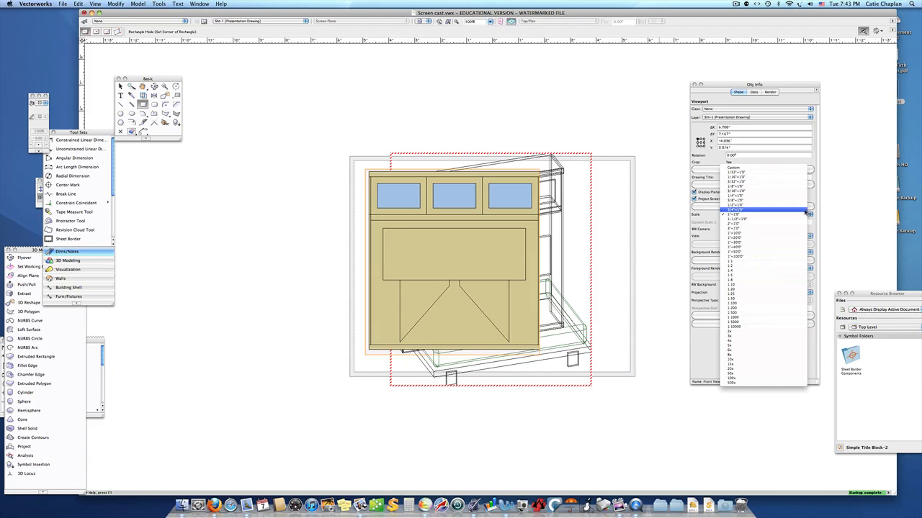
{"action": "left_click", "coordinate": [805, 210]}
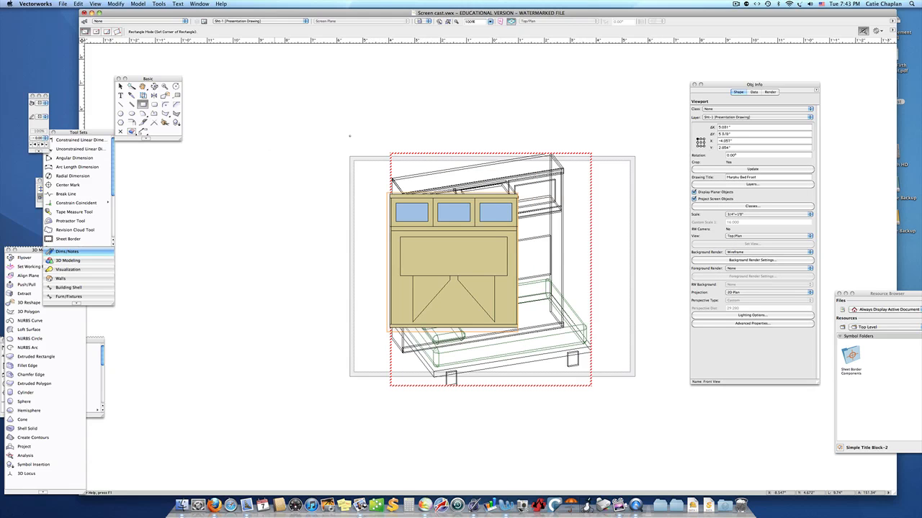
{"action": "left_click", "coordinate": [120, 86]}
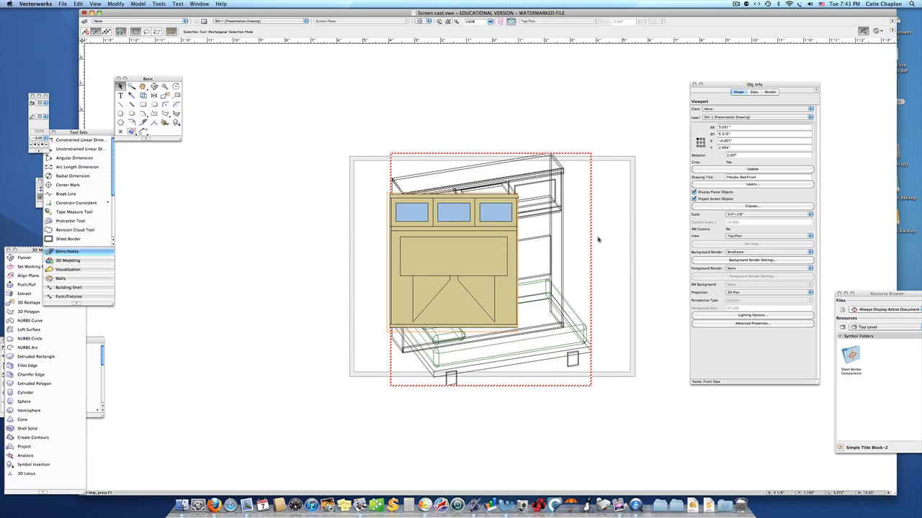
- Scale the Murphy Bed viewport down, trying 3/4"=1'0" and settling on 1/2"=1'0"
{"action": "left_click", "coordinate": [598, 240]}
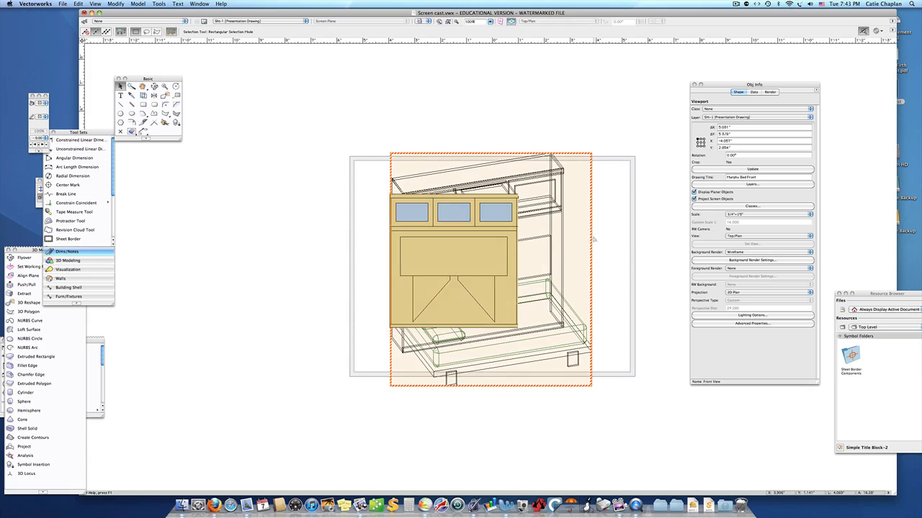
{"action": "left_click", "coordinate": [809, 217]}
{"action": "left_click", "coordinate": [801, 211]}
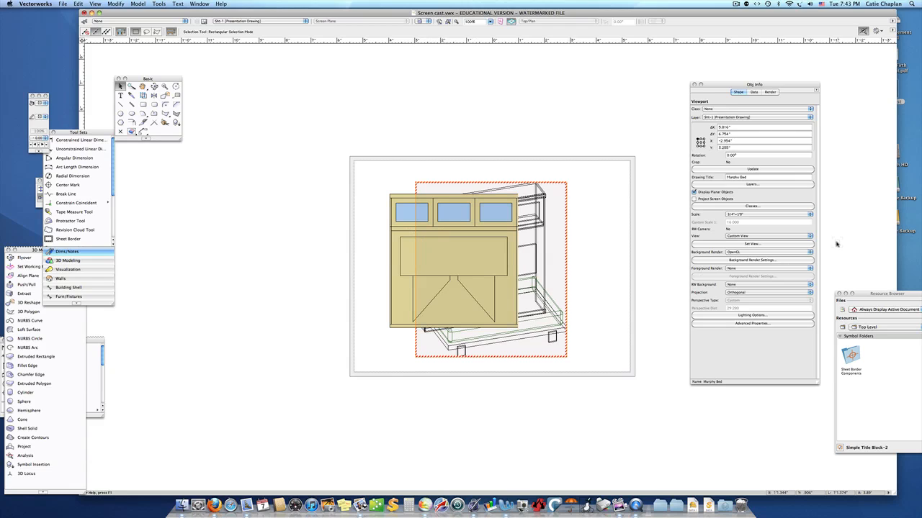
{"action": "left_click", "coordinate": [809, 214]}
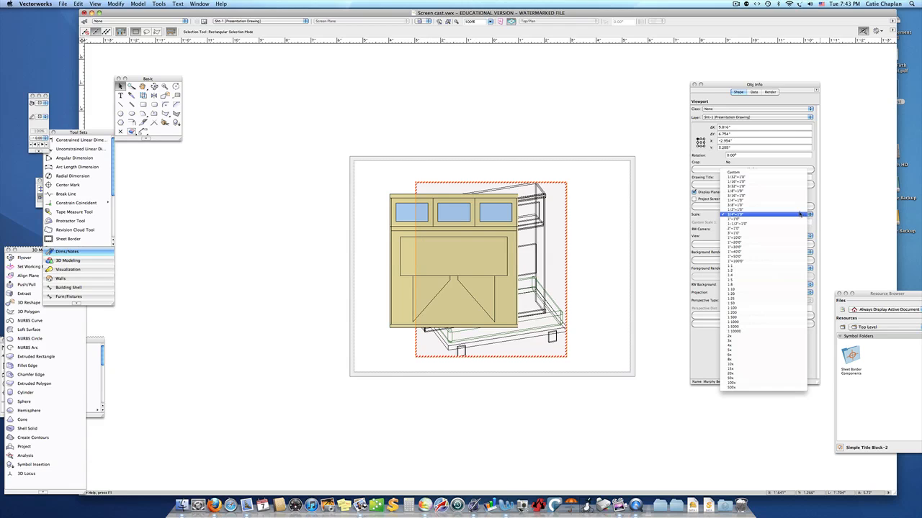
{"action": "left_click", "coordinate": [800, 210]}
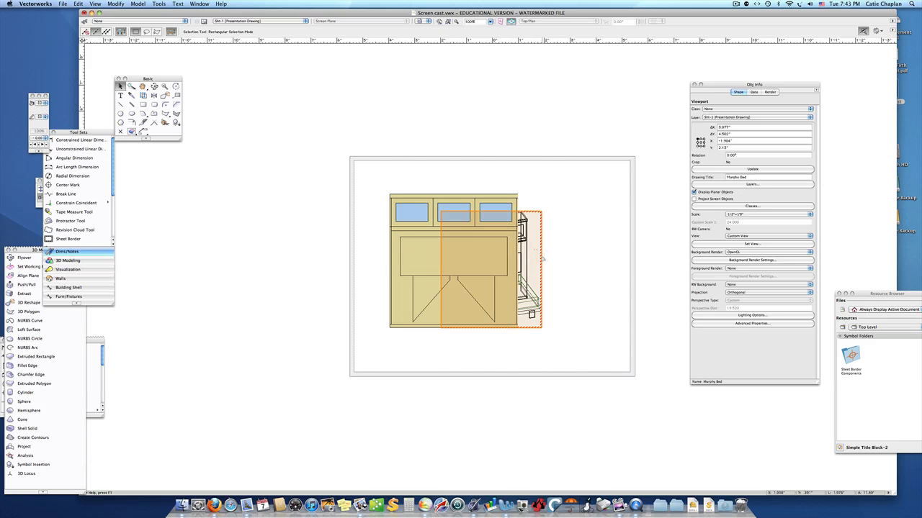
- Arrange the two viewports side by side on the sheet, with the front elevation to the left of the 3D view
{"action": "left_click_drag", "start_coordinate": [542, 257], "coordinate": [602, 237]}
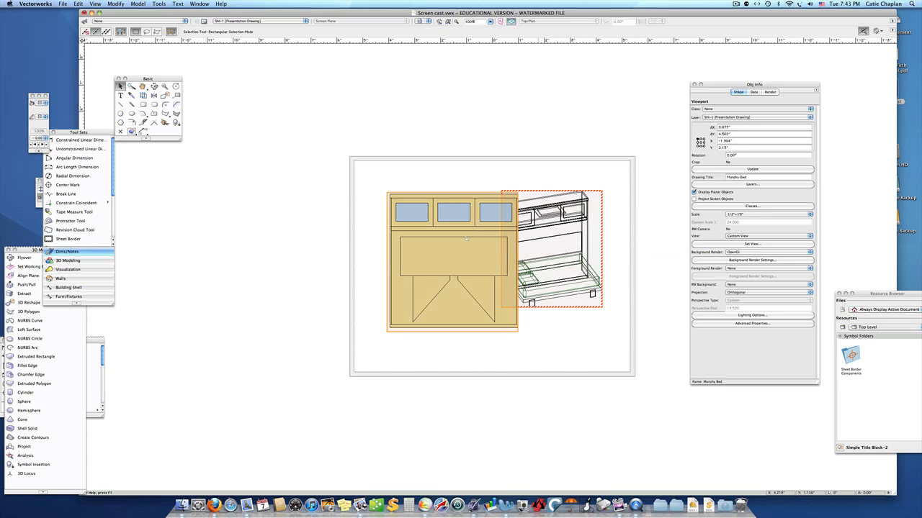
{"action": "left_click_drag", "start_coordinate": [447, 240], "coordinate": [423, 226]}
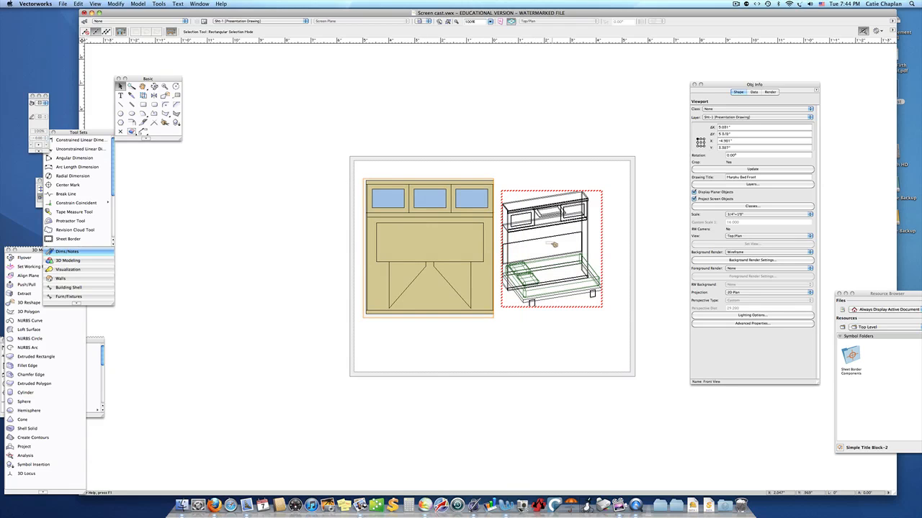
{"action": "left_click", "coordinate": [554, 245]}
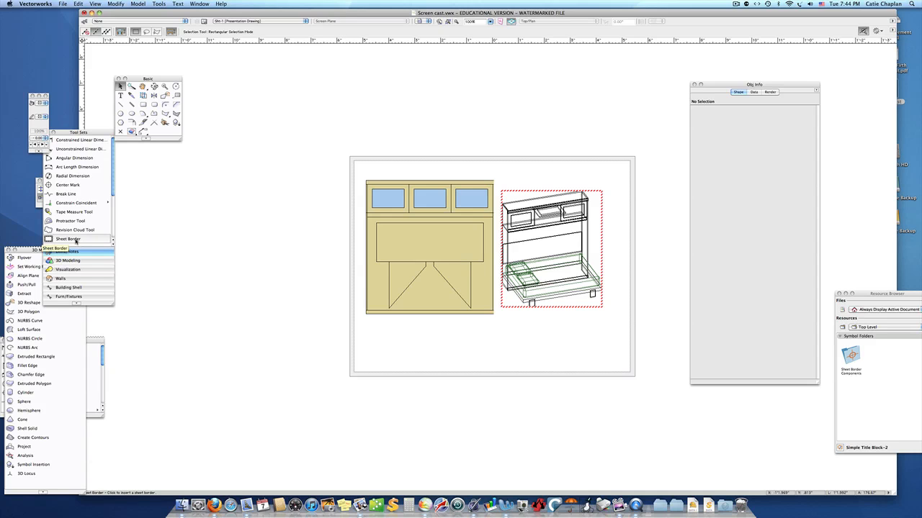
- Insert an unrotated sheet border on Sht-1 that fits the page and is locked to the page center
{"action": "left_click", "coordinate": [68, 239]}
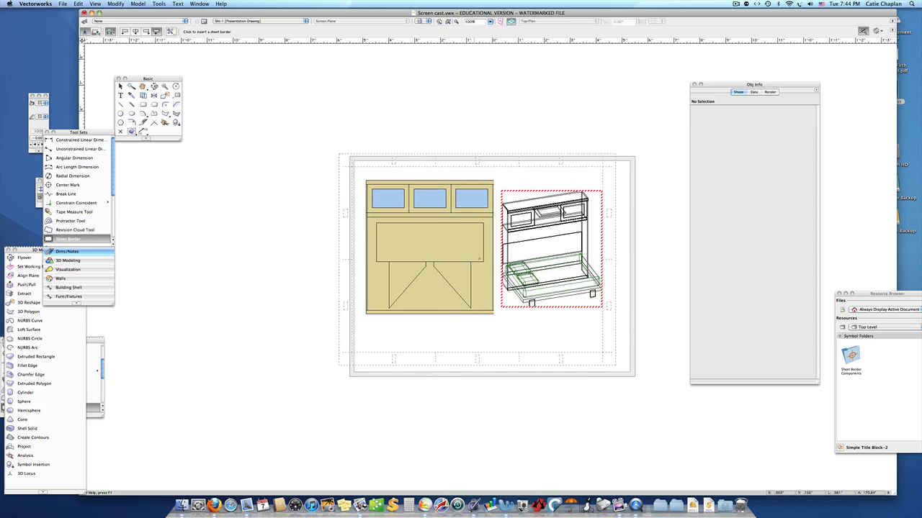
{"action": "left_click", "coordinate": [488, 258]}
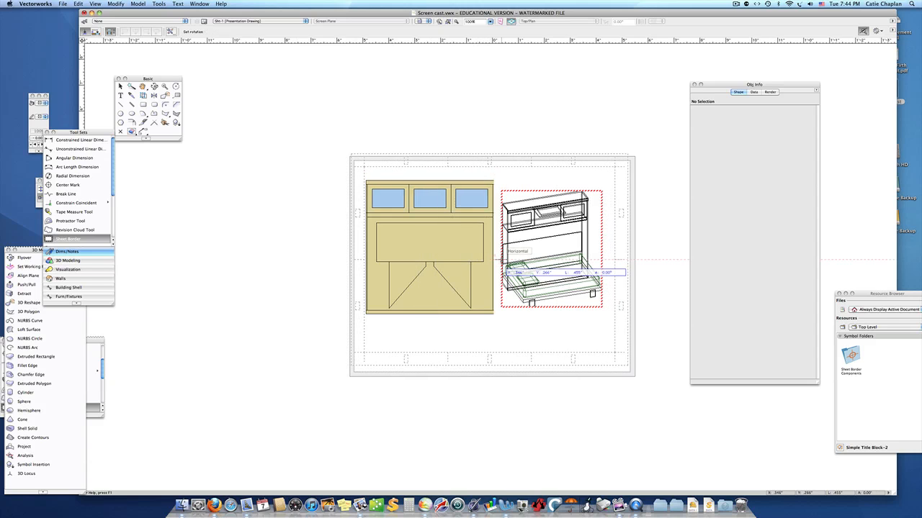
{"action": "left_click", "coordinate": [503, 259]}
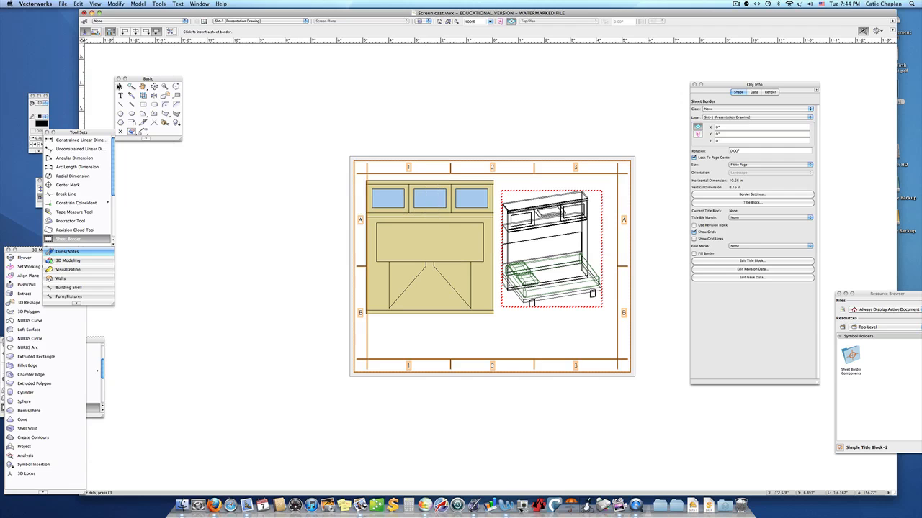
{"action": "left_click", "coordinate": [120, 87]}
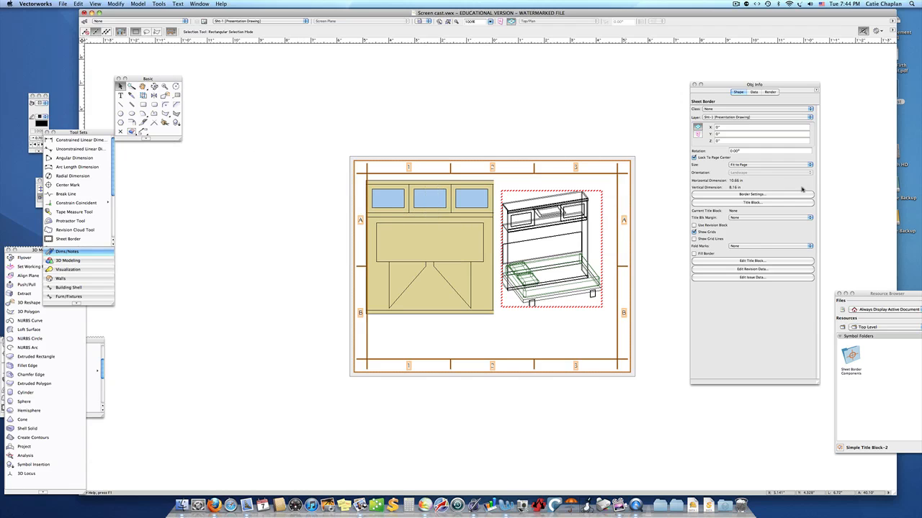
- Set all four margins of the sheet border to 0 and its vertical and horizontal zones to 0
{"action": "left_click", "coordinate": [781, 194]}
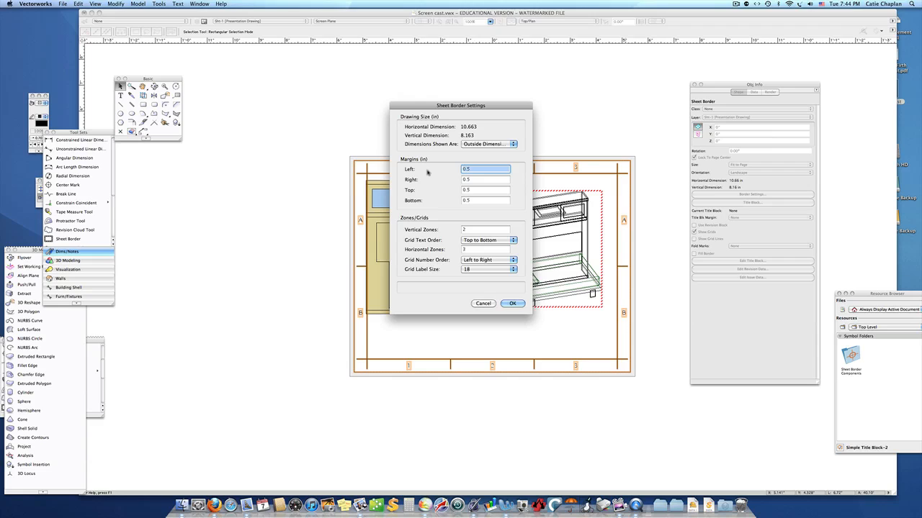
{"action": "type", "text": "0"}
{"action": "key", "text": "Tab"}
{"action": "type", "text": "0"}
{"action": "key", "text": "Tab"}
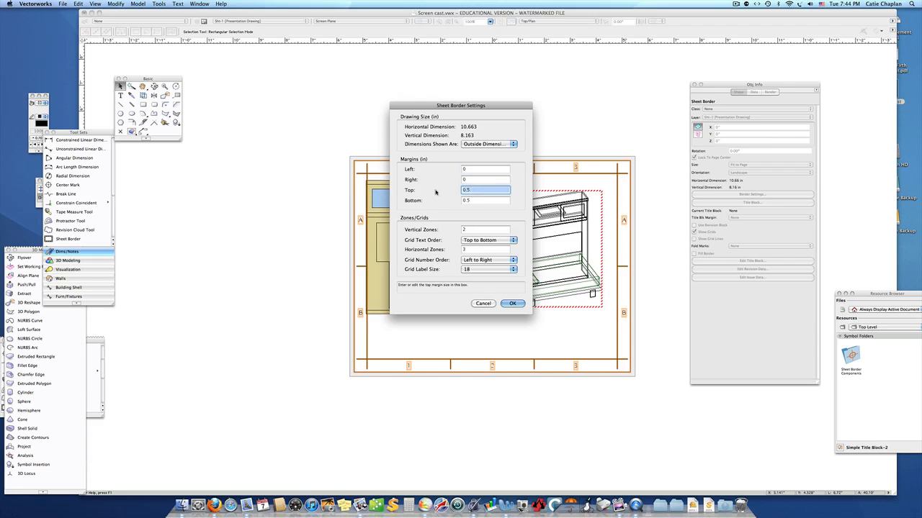
{"action": "type", "text": "0"}
{"action": "key", "text": "Tab"}
{"action": "type", "text": "0"}
{"action": "key", "text": "Tab"}
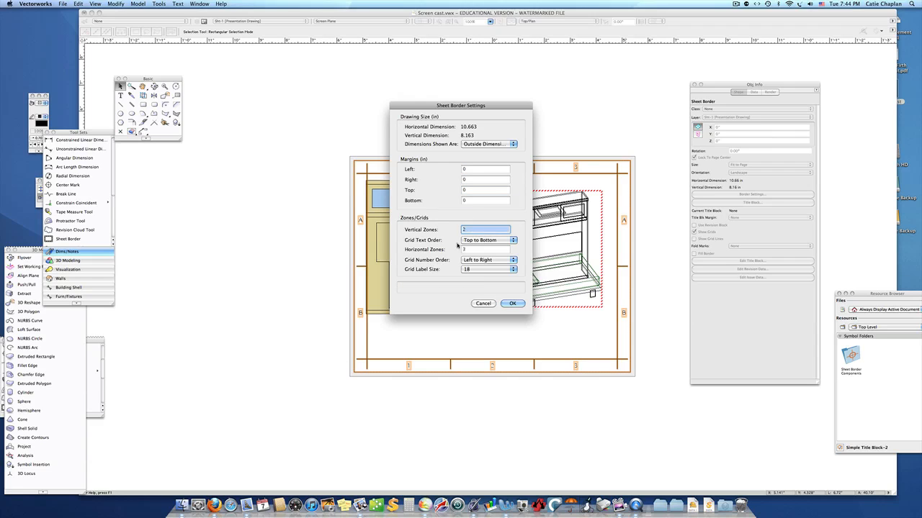
{"action": "type", "text": "0"}
{"action": "key", "text": "Tab"}
{"action": "type", "text": "0"}
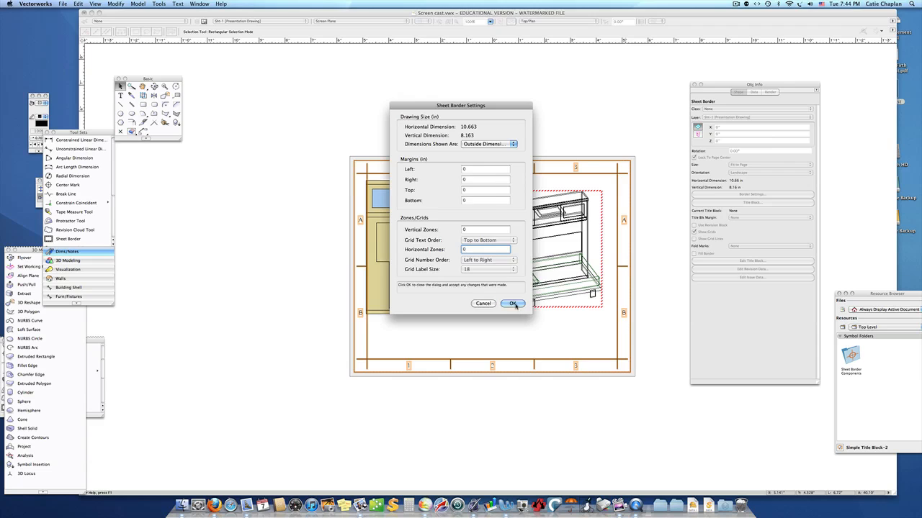
{"action": "left_click", "coordinate": [515, 305]}
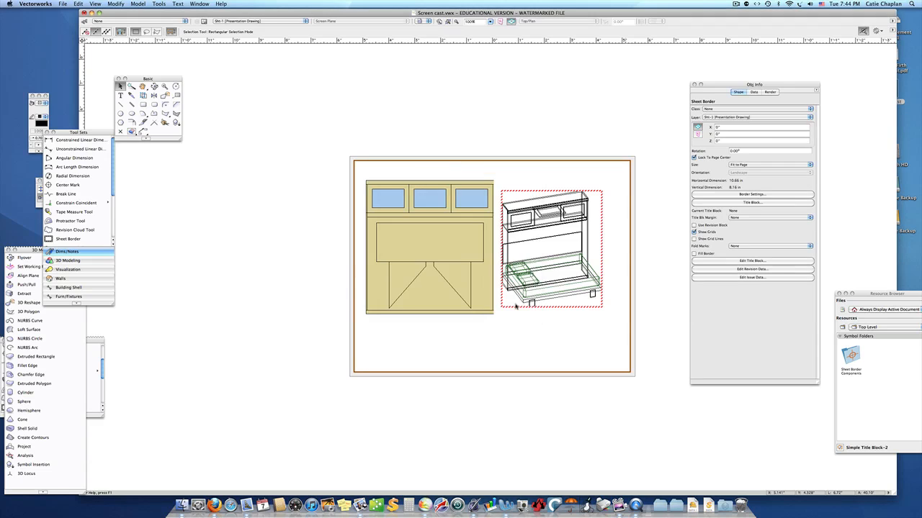
- Add the default Simple Title Block-2 to the sheet border
{"action": "left_click", "coordinate": [733, 203]}
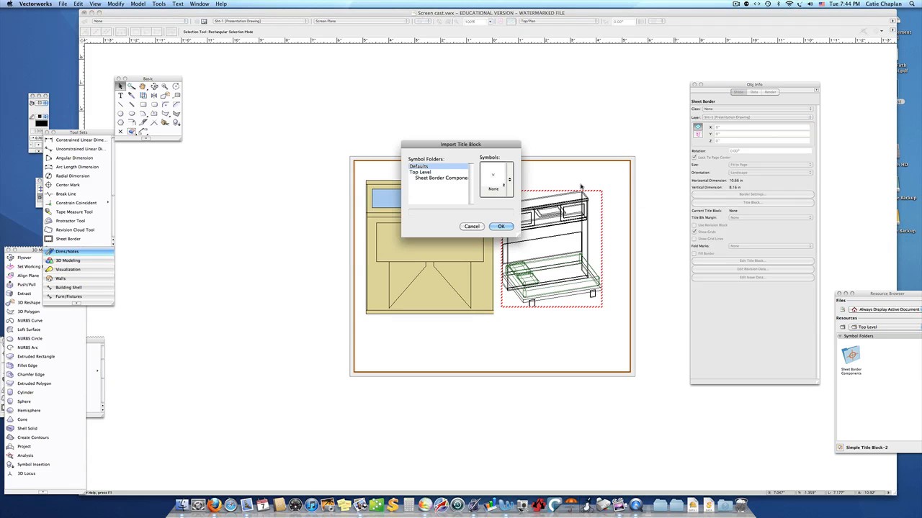
{"action": "left_click", "coordinate": [499, 176]}
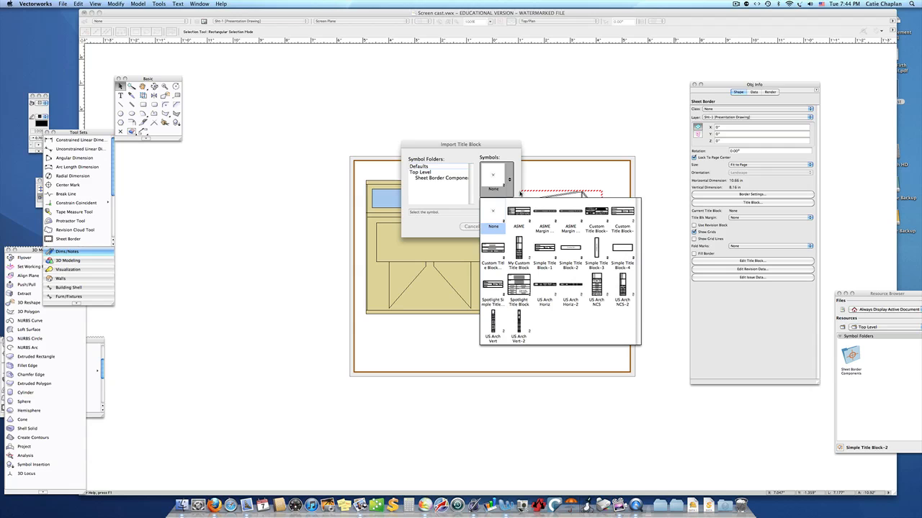
{"action": "left_click", "coordinate": [571, 249]}
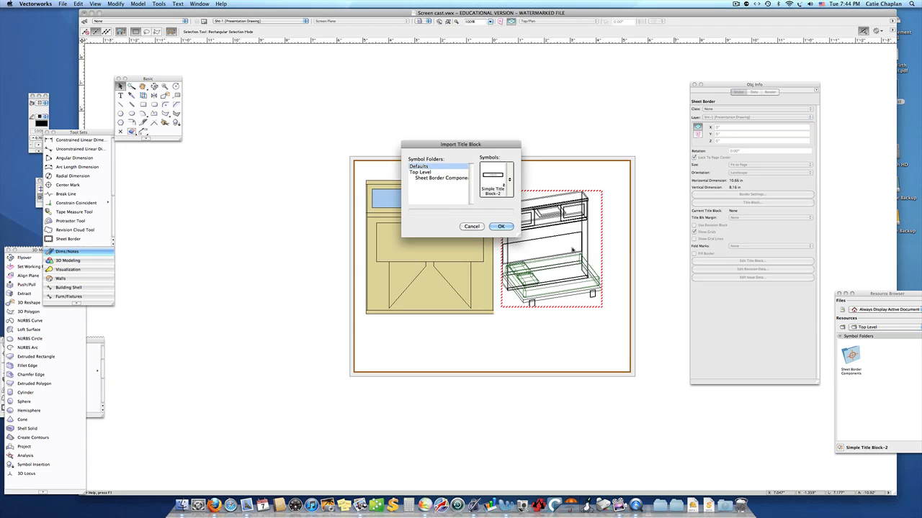
{"action": "left_click", "coordinate": [501, 227]}
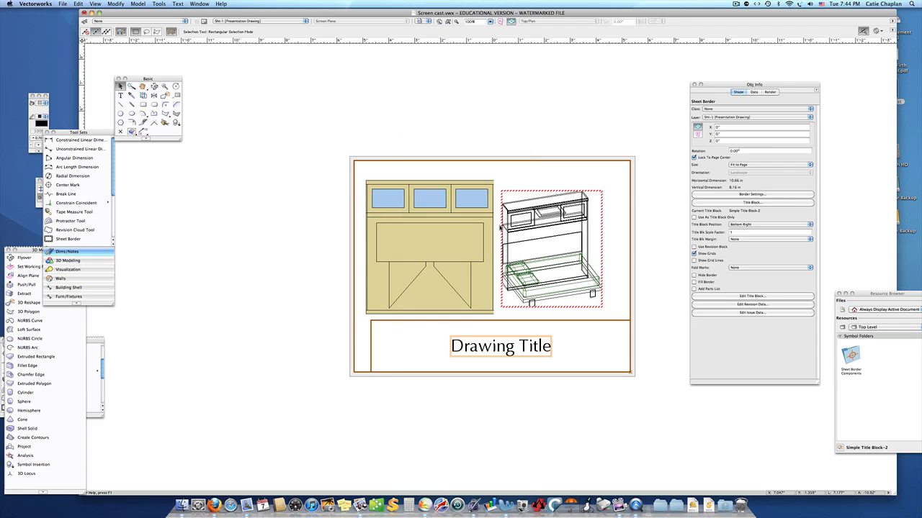
- Set the title block's scale factor to 0.5
{"action": "left_click", "coordinate": [728, 233]}
{"action": "left_click_drag", "start_coordinate": [739, 232], "coordinate": [723, 234]}
{"action": "key", "text": "BackSpace"}
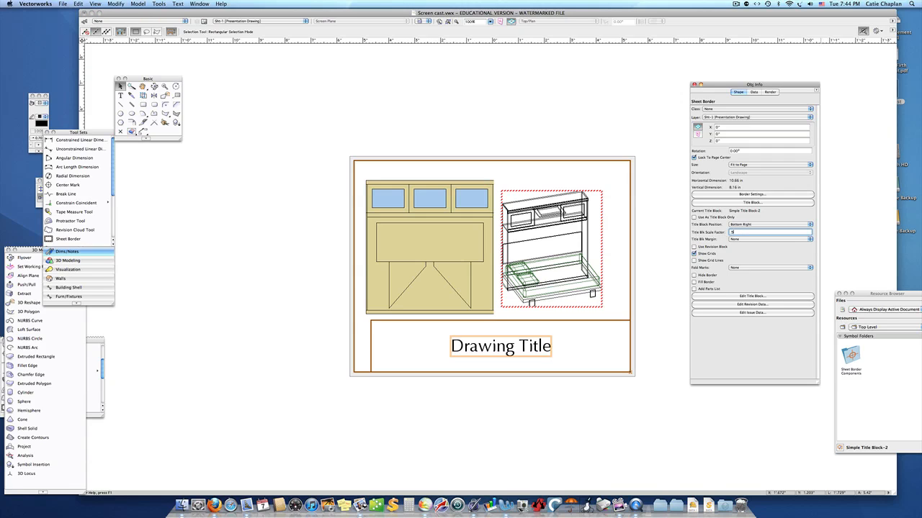
{"action": "type", "text": ".5"}
{"action": "key", "text": "Return"}
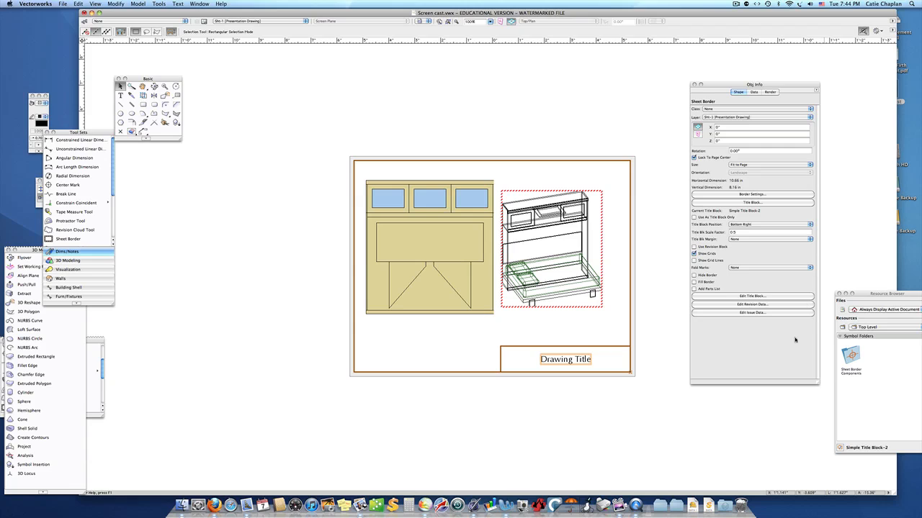
- Change the title block's drawing title to "Basement Project"
{"action": "left_click", "coordinate": [743, 297]}
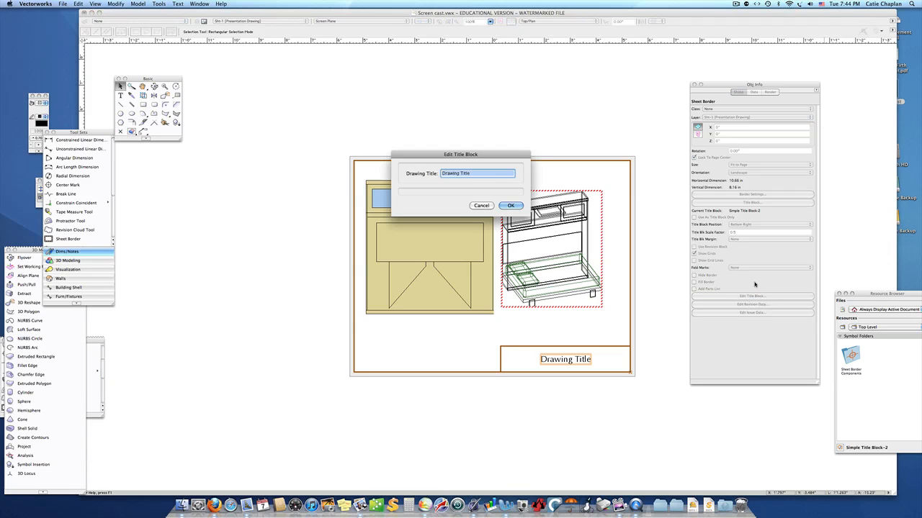
{"action": "type", "text": "Basement Project"}
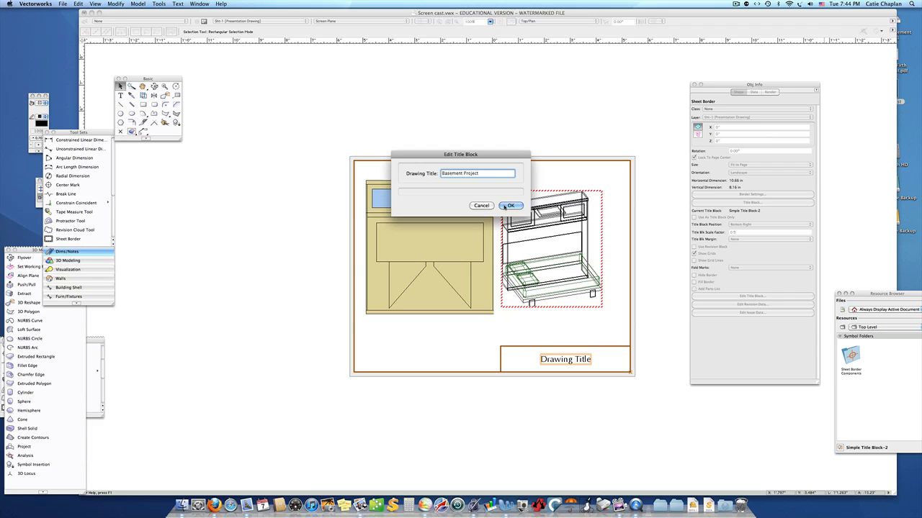
{"action": "left_click", "coordinate": [510, 206]}
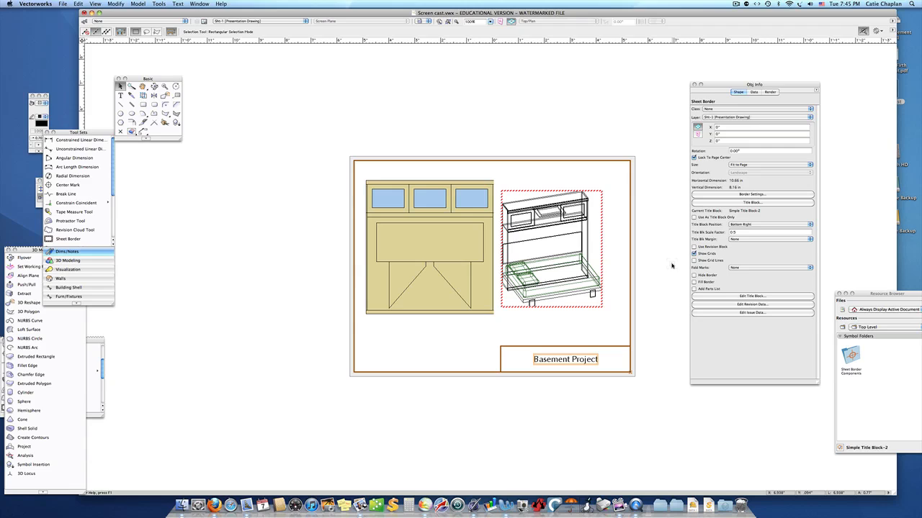
- Open the Front View viewport's annotations for editing and set the default pen style to Solid
{"action": "double_click", "coordinate": [413, 287]}
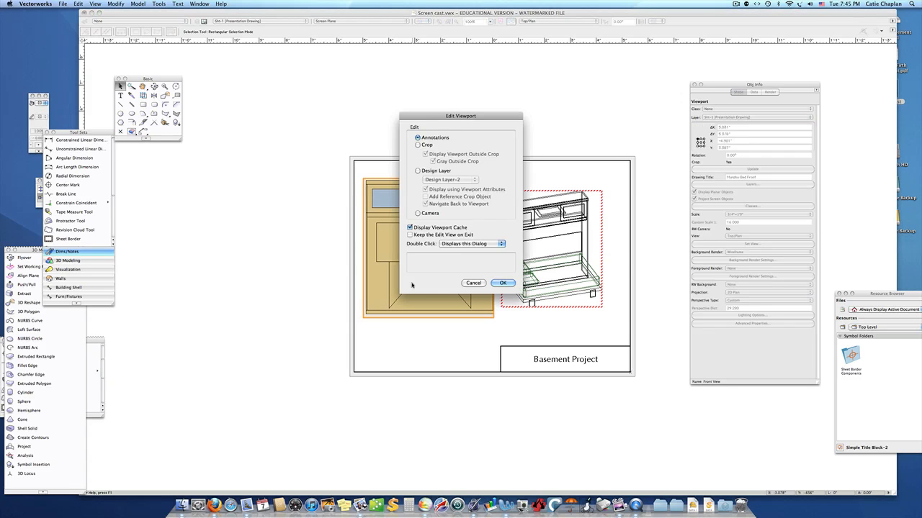
{"action": "left_click_drag", "start_coordinate": [511, 116], "coordinate": [528, 110]}
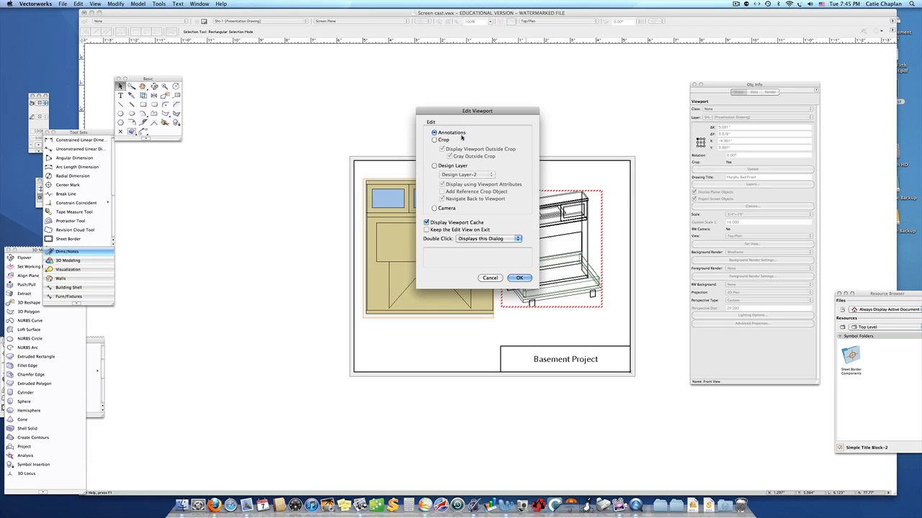
{"action": "left_click", "coordinate": [520, 278]}
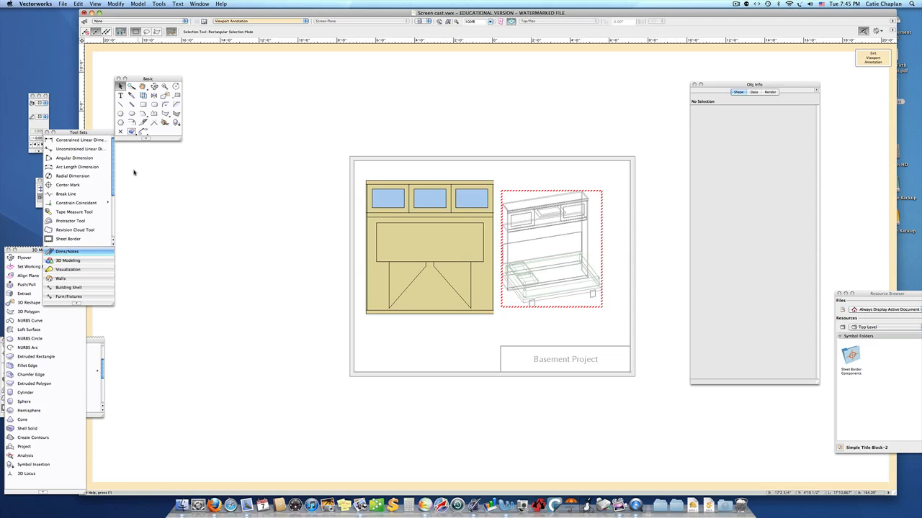
{"action": "left_click", "coordinate": [45, 118]}
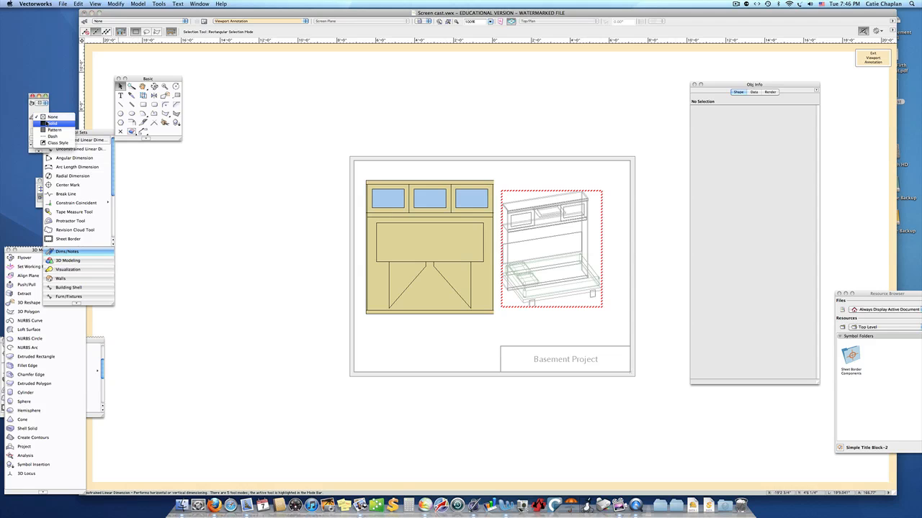
{"action": "left_click", "coordinate": [49, 124]}
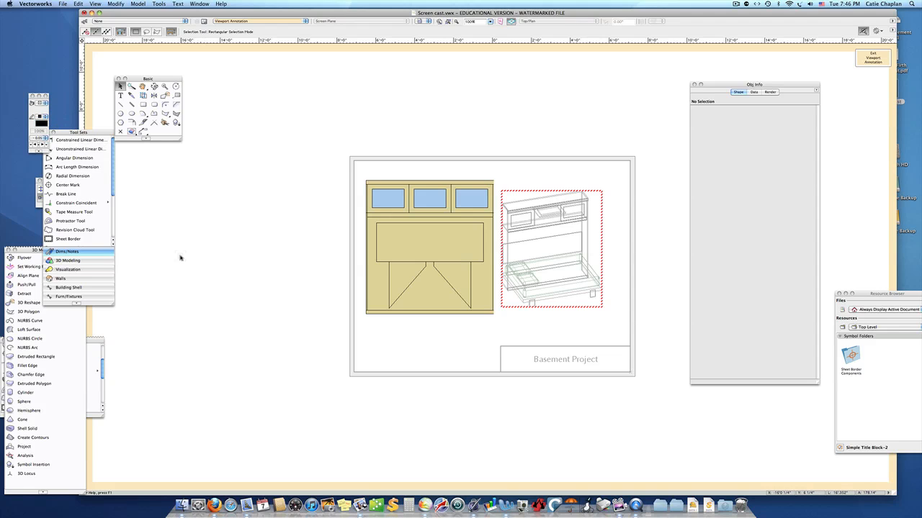
- Add a constrained linear dimension for the cabinet's full height, just outside its left edge
{"action": "left_click", "coordinate": [76, 140]}
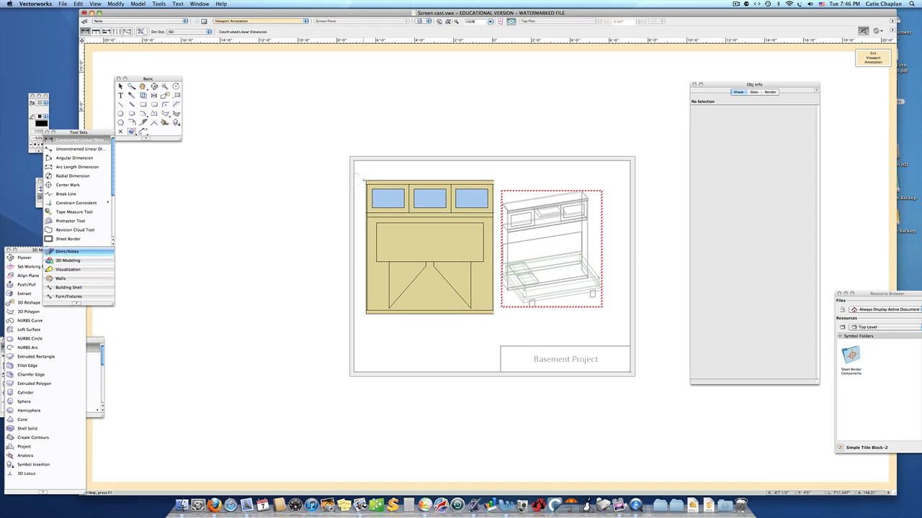
{"action": "left_click", "coordinate": [366, 181]}
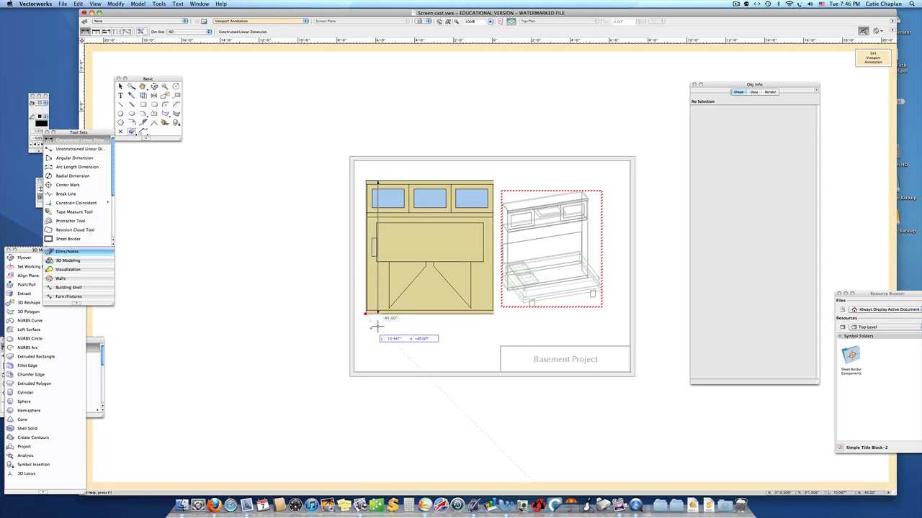
{"action": "left_click", "coordinate": [365, 314]}
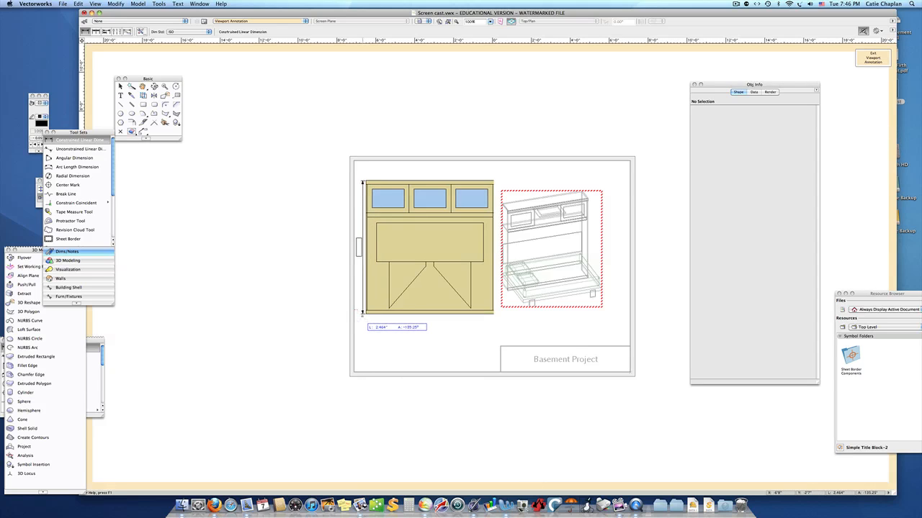
{"action": "left_click", "coordinate": [360, 247]}
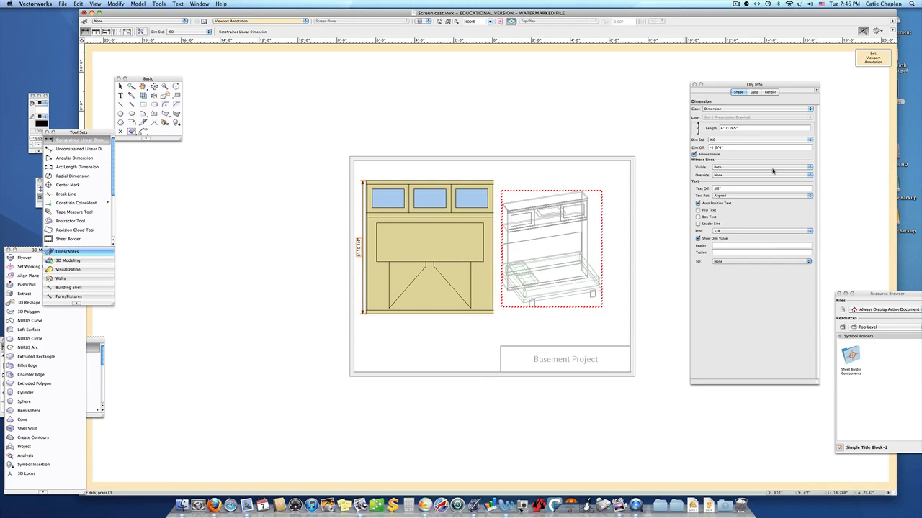
- Change the height dimension's standard to ASME and use ASME for new dimensions as well
{"action": "left_click", "coordinate": [809, 140]}
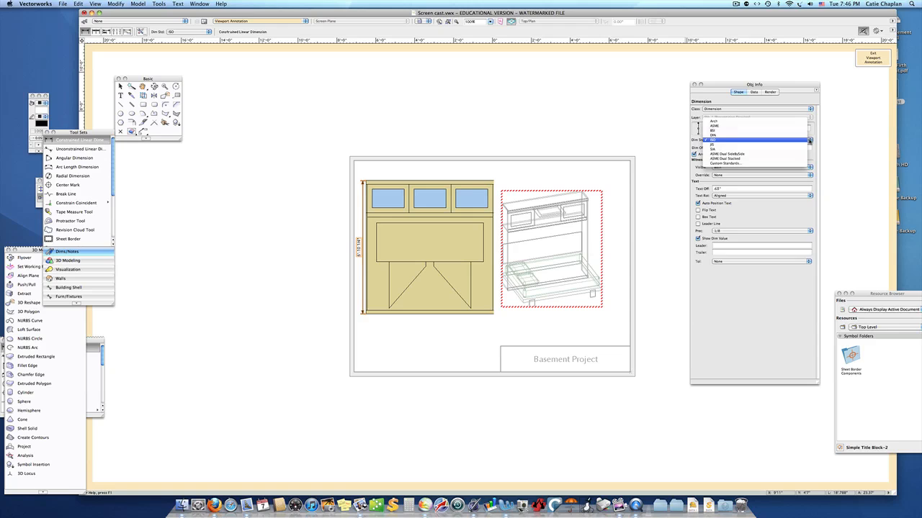
{"action": "left_click", "coordinate": [791, 128]}
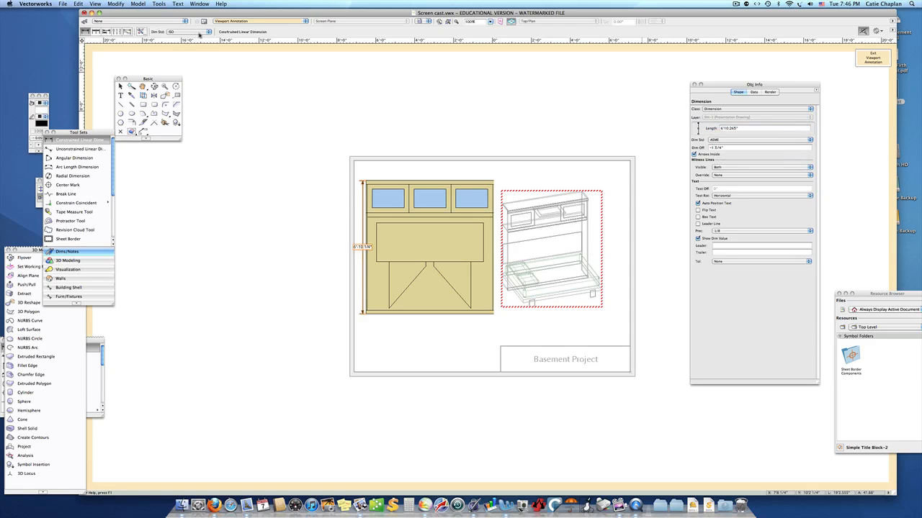
{"action": "left_click", "coordinate": [208, 32]}
{"action": "left_click", "coordinate": [203, 21]}
- Add a constrained linear dimension for the cabinet's full width just below its base, and finish editing the viewport's annotations
{"action": "key", "text": "z"}
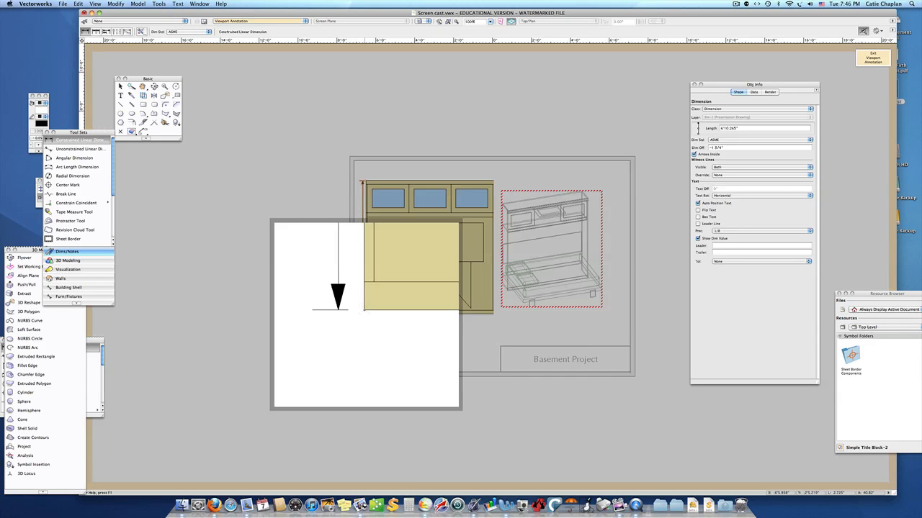
{"action": "left_click", "coordinate": [364, 313]}
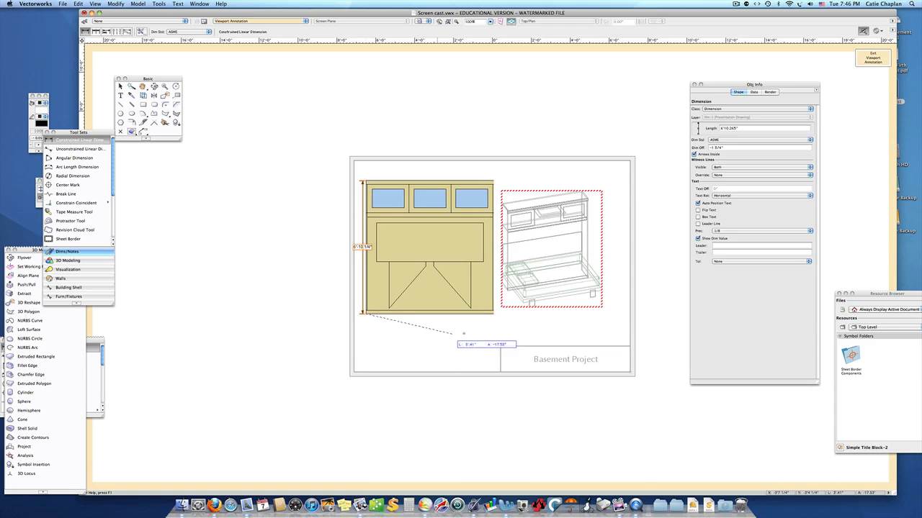
{"action": "key", "text": "z"}
{"action": "left_click", "coordinate": [493, 314]}
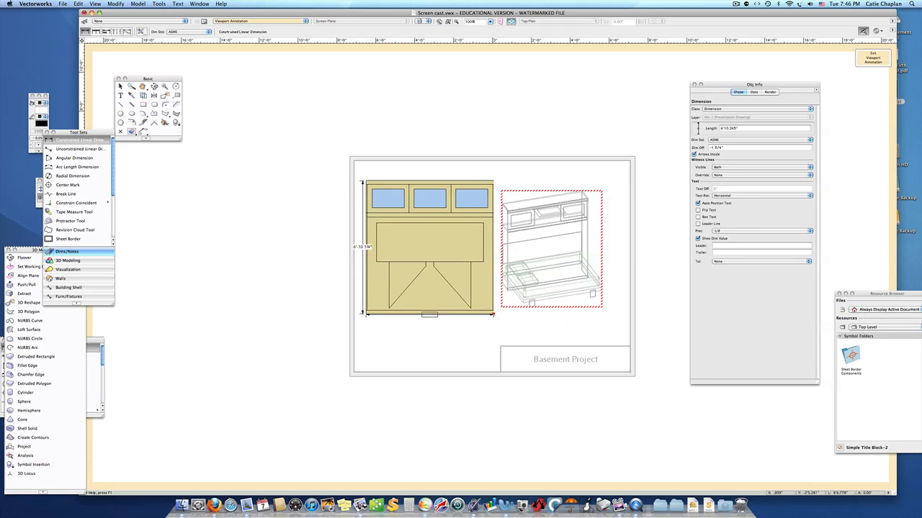
{"action": "left_click", "coordinate": [502, 338]}
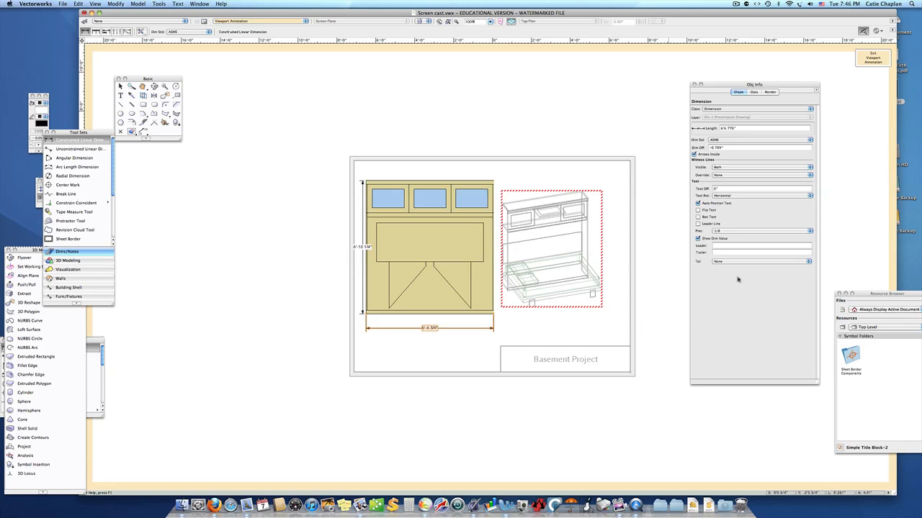
{"action": "left_click", "coordinate": [869, 62]}
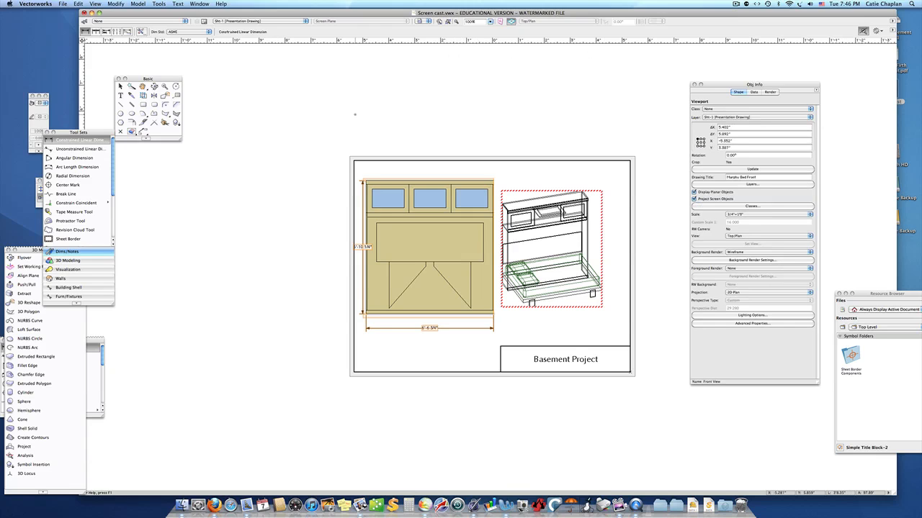
- Shift the perspective viewport and the Front View viewport slightly to the right inside the sheet border
{"action": "left_click", "coordinate": [120, 86]}
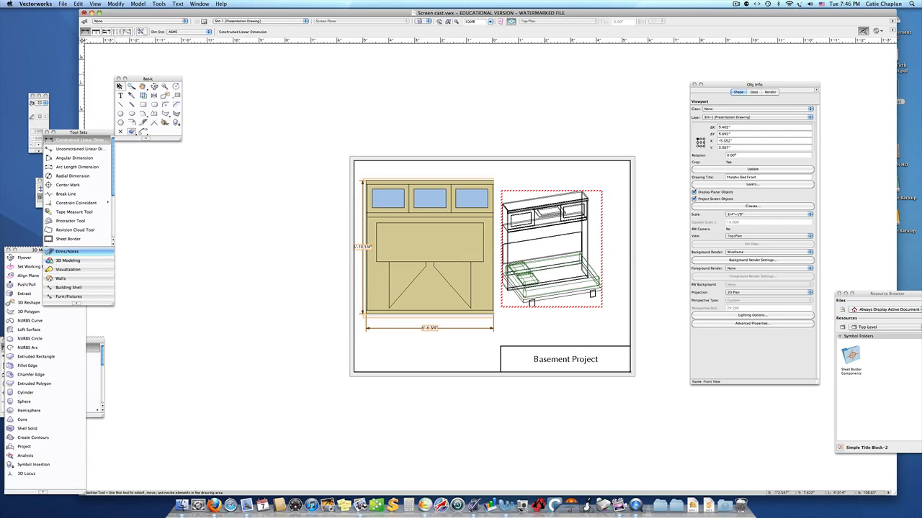
{"action": "left_click", "coordinate": [230, 103]}
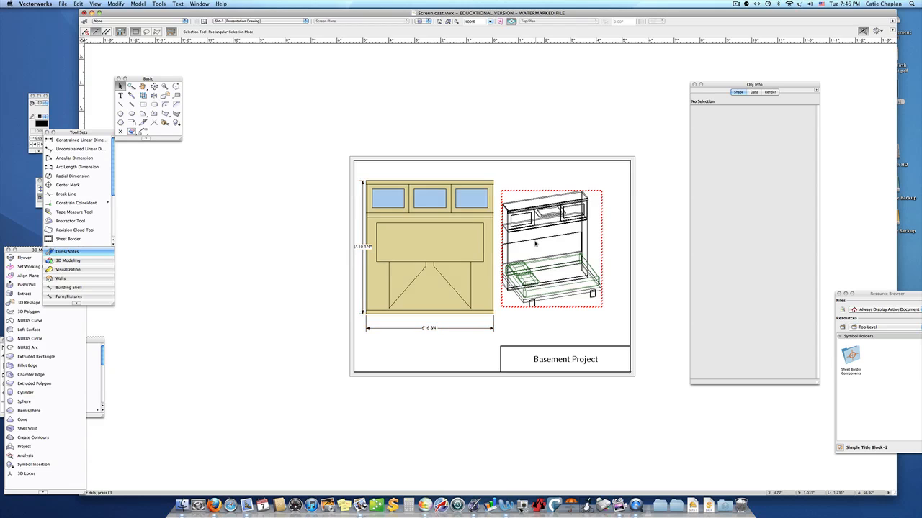
{"action": "left_click_drag", "start_coordinate": [535, 240], "coordinate": [548, 240]}
{"action": "left_click_drag", "start_coordinate": [461, 240], "coordinate": [472, 240]}
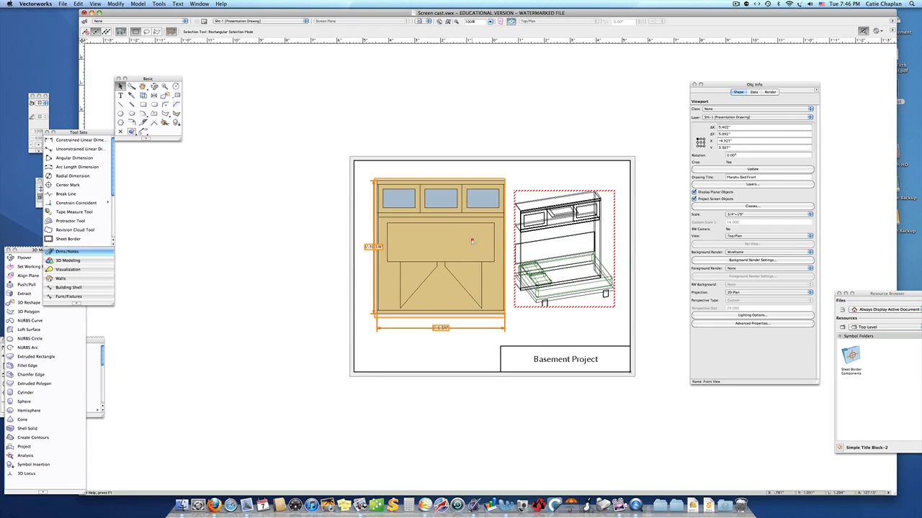
{"action": "left_click", "coordinate": [299, 122]}
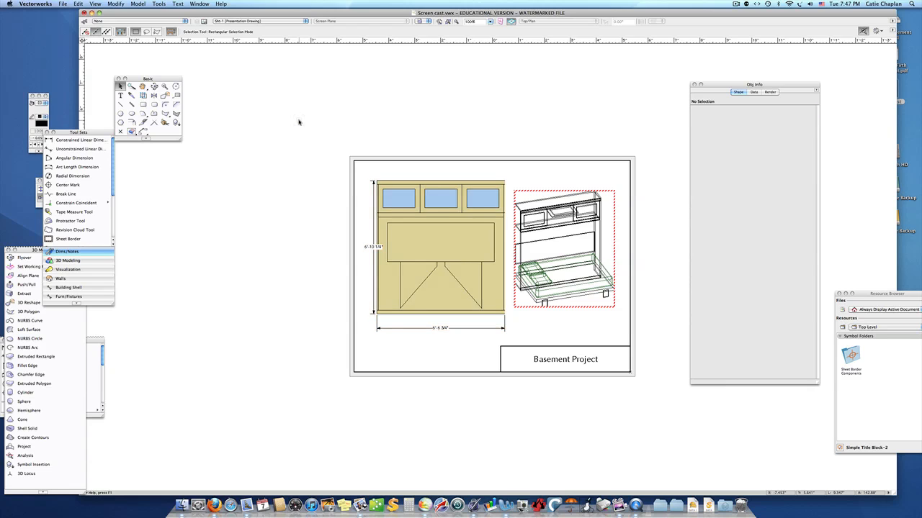
- Set the Front View viewport's scale to 1/2"=1'0"
{"action": "left_click", "coordinate": [484, 276]}
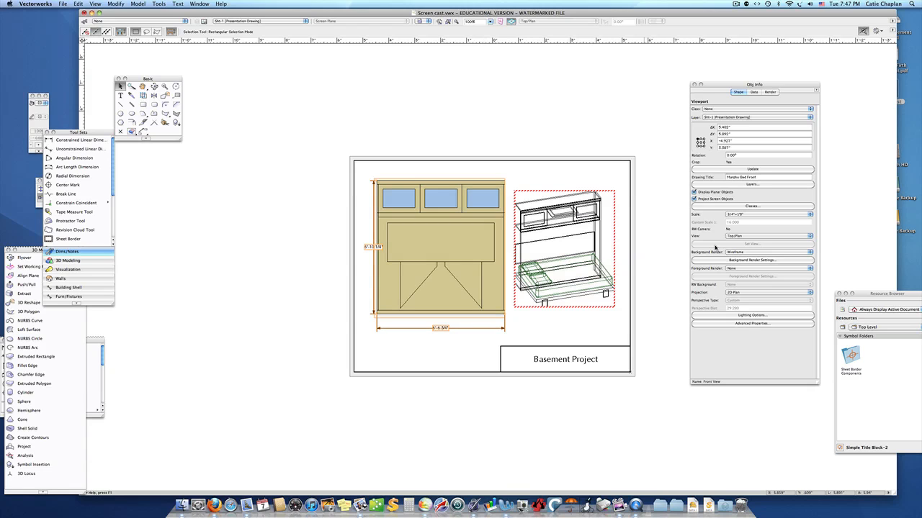
{"action": "left_click", "coordinate": [810, 215]}
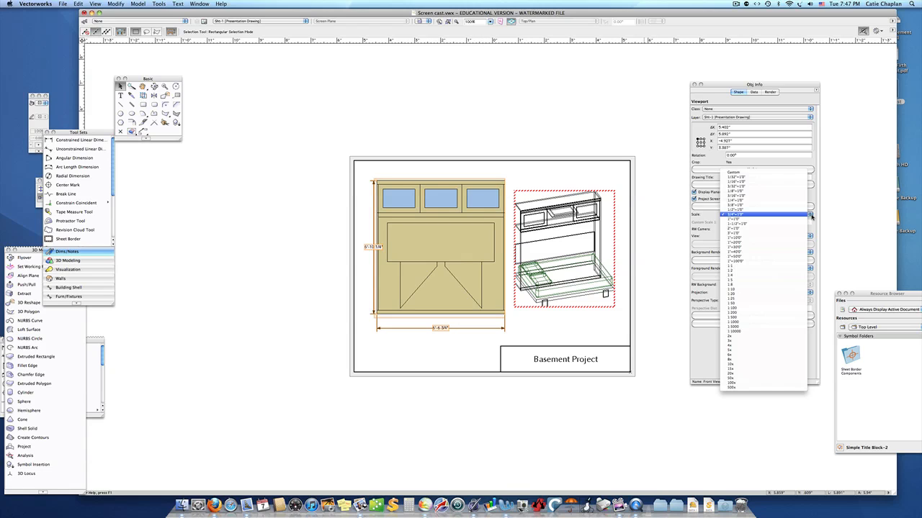
{"action": "left_click", "coordinate": [802, 210]}
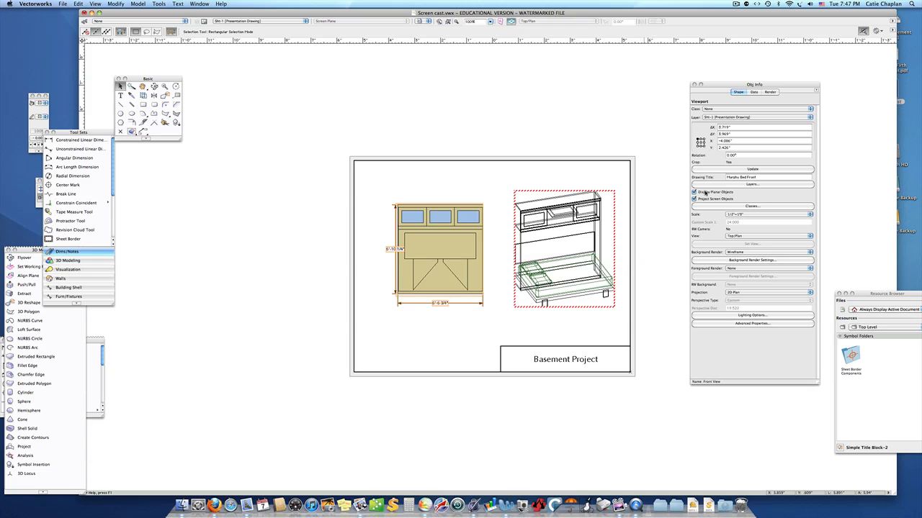
{"action": "left_click", "coordinate": [483, 180]}
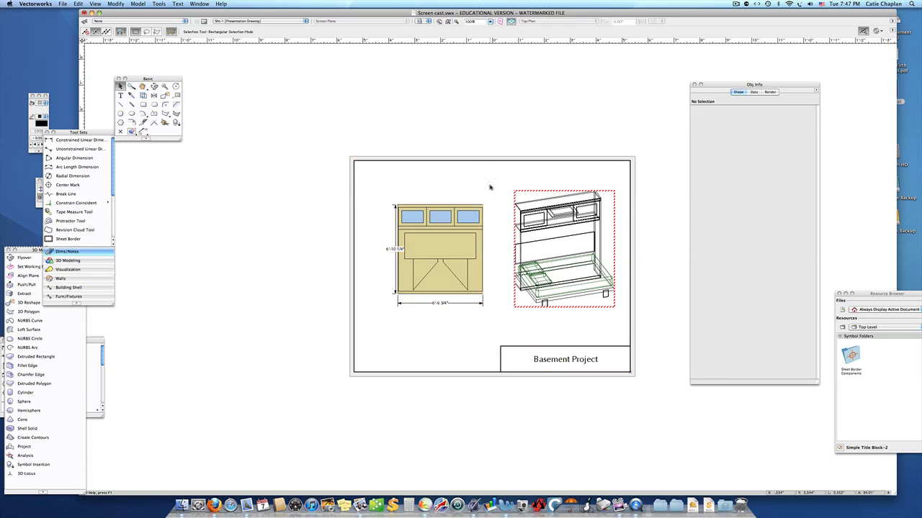
- Move the Front View viewport up and slightly left, toward the sheet border's upper-left corner
{"action": "left_click_drag", "start_coordinate": [464, 228], "coordinate": [453, 207]}
{"action": "left_click", "coordinate": [547, 257]}
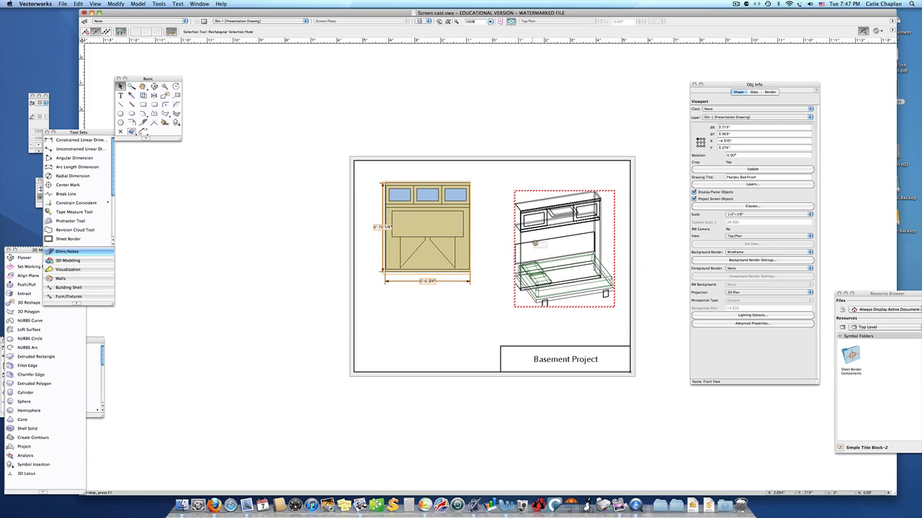
{"action": "left_click", "coordinate": [497, 241]}
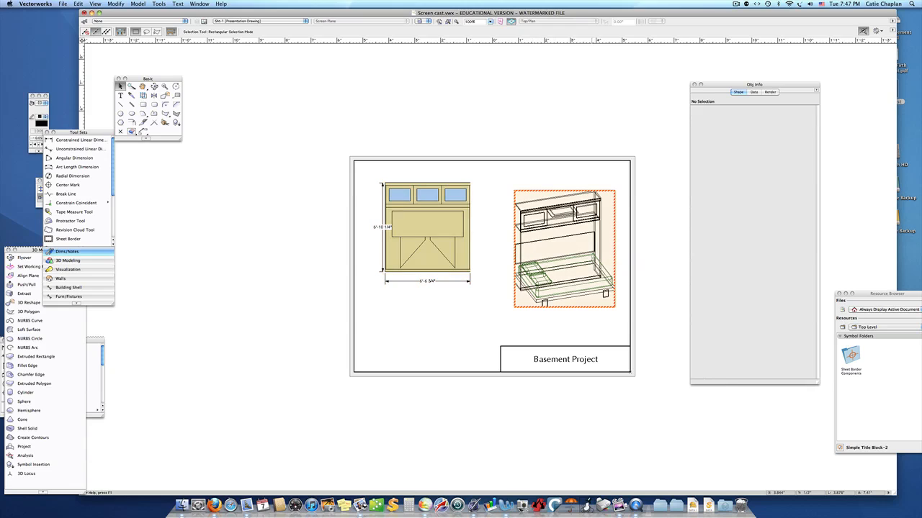
- Open the Front View viewport's annotations and place a drawing label below the cabinet's width dimension
{"action": "double_click", "coordinate": [406, 259]}
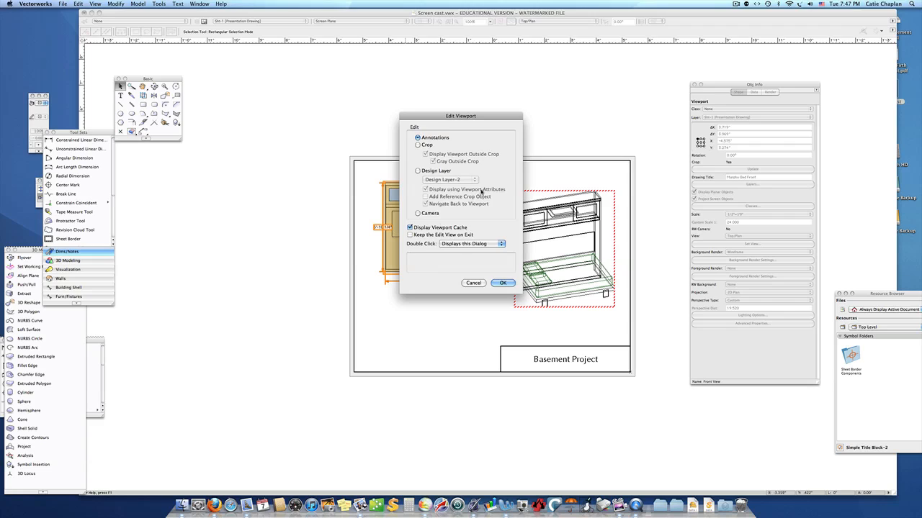
{"action": "mouse_move", "coordinate": [418, 138]}
{"action": "left_click", "coordinate": [496, 284]}
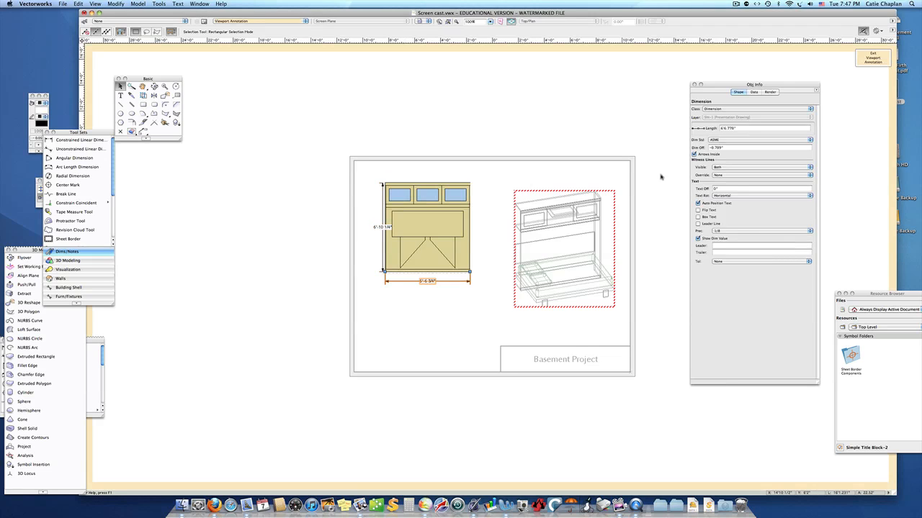
{"action": "left_click", "coordinate": [116, 189]}
{"action": "left_click_drag", "start_coordinate": [113, 189], "coordinate": [114, 198]}
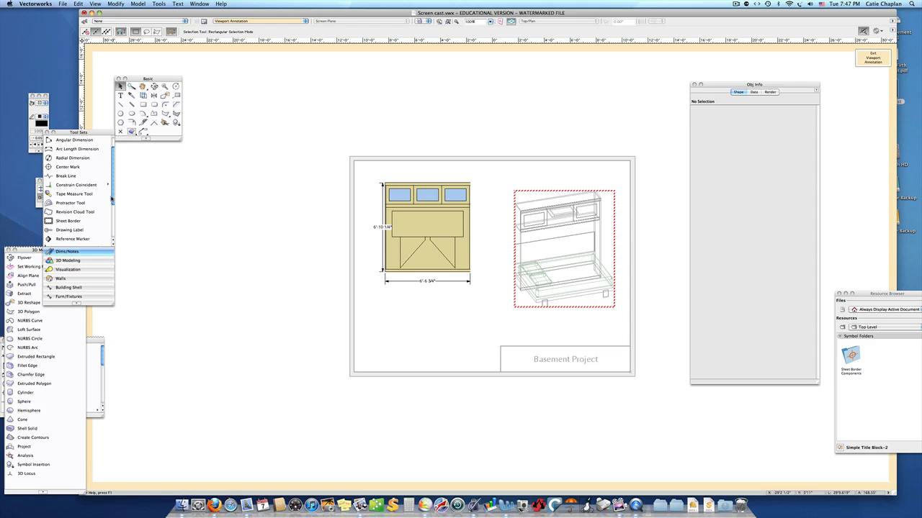
{"action": "left_click", "coordinate": [63, 231]}
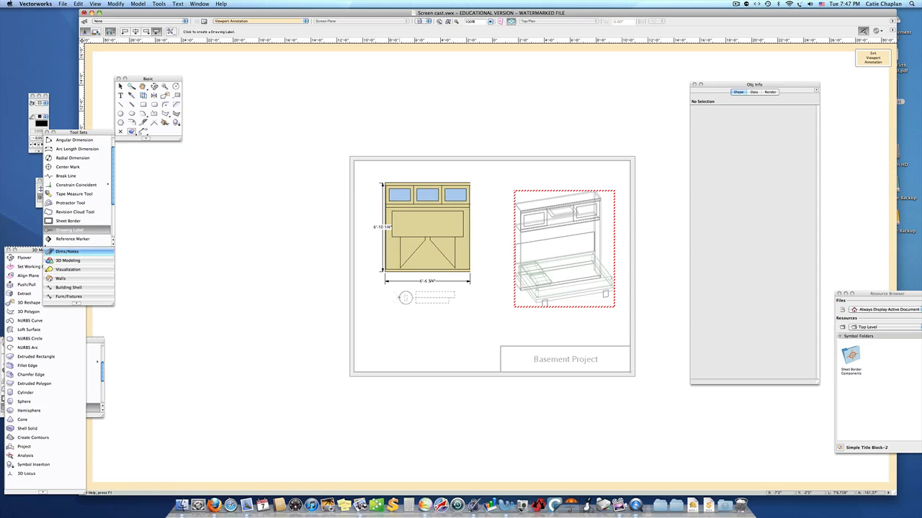
{"action": "left_click", "coordinate": [405, 297]}
{"action": "left_click", "coordinate": [405, 297]}
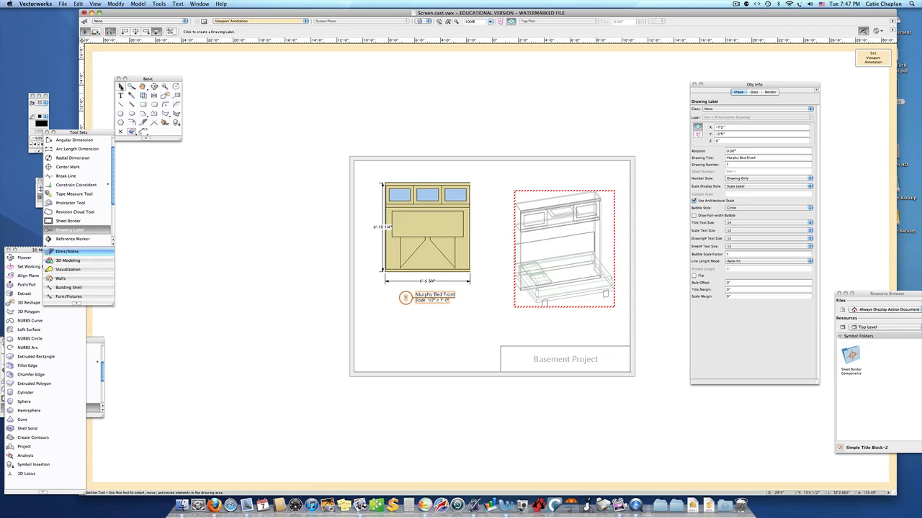
- Set the front elevation drawing label's bubble style to Round Rect and finish editing the annotations
{"action": "left_click", "coordinate": [121, 86]}
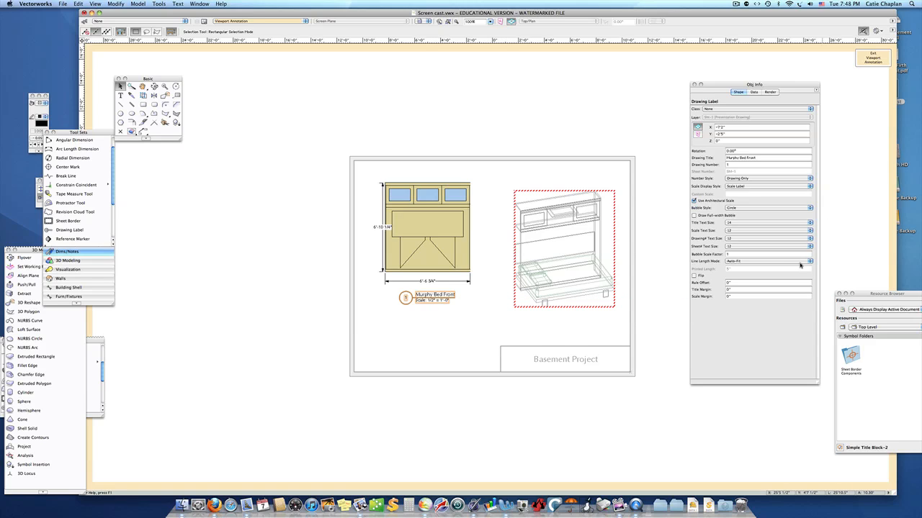
{"action": "left_click", "coordinate": [808, 209]}
{"action": "left_click", "coordinate": [795, 214]}
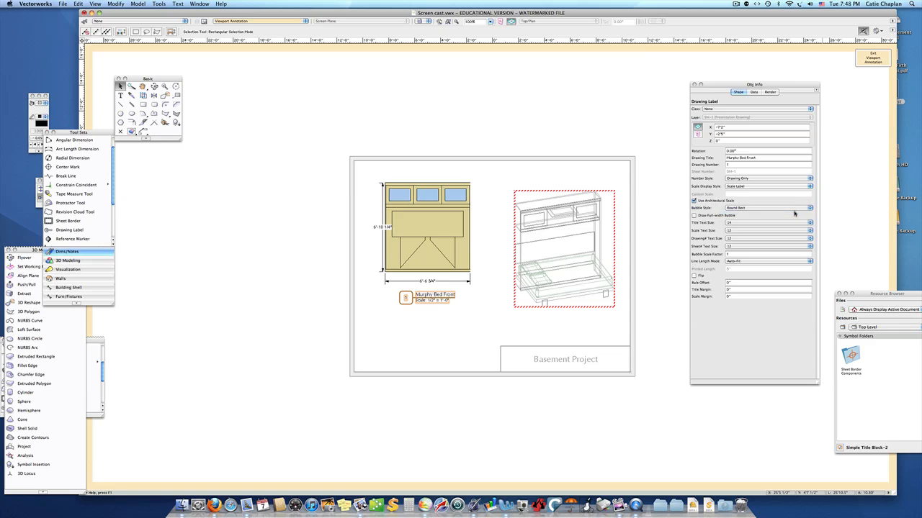
{"action": "left_click", "coordinate": [807, 209]}
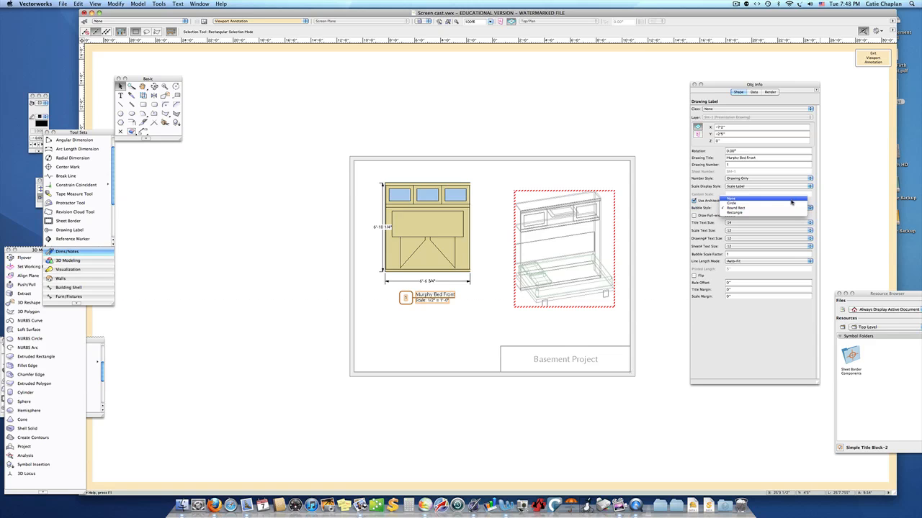
{"action": "left_click", "coordinate": [813, 214]}
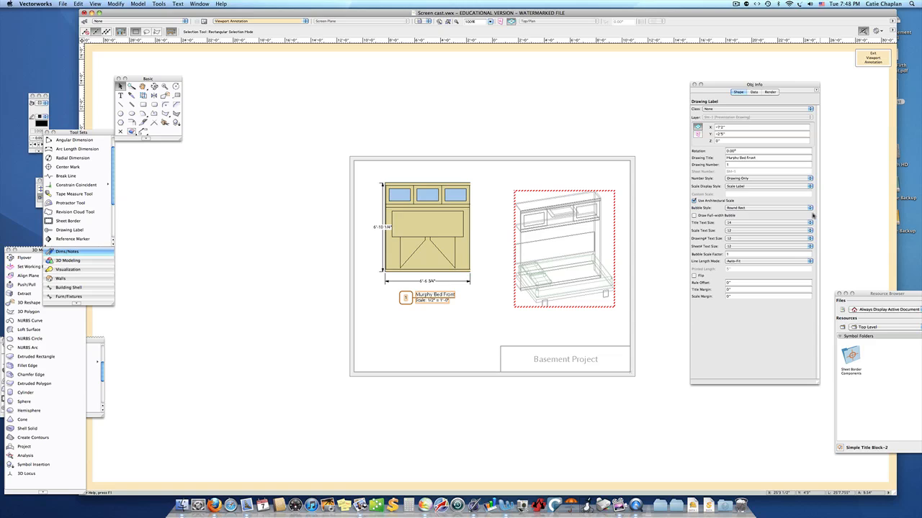
{"action": "left_click", "coordinate": [694, 216]}
{"action": "left_click", "coordinate": [694, 215]}
{"action": "left_click", "coordinate": [879, 59]}
{"action": "left_click", "coordinate": [408, 360]}
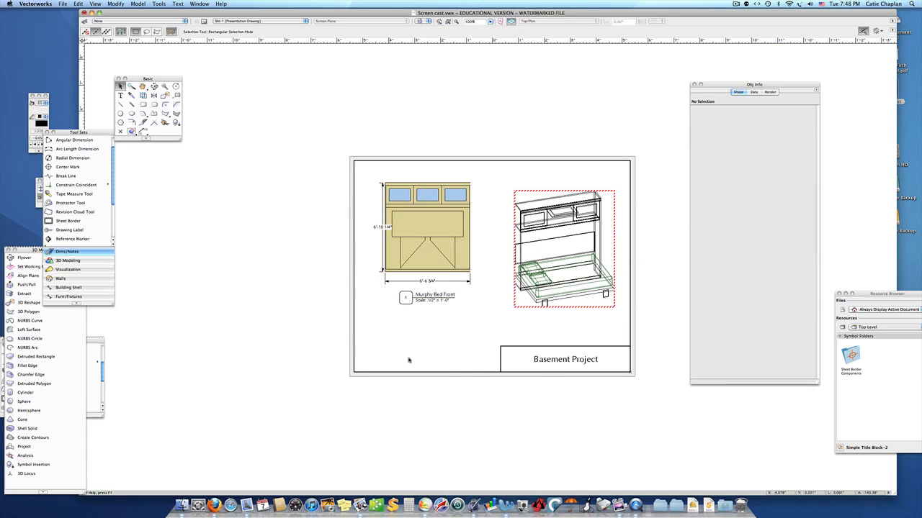
- Open the Front View viewport's crop to examine its crop rectangle, and return to the sheet
{"action": "double_click", "coordinate": [423, 180]}
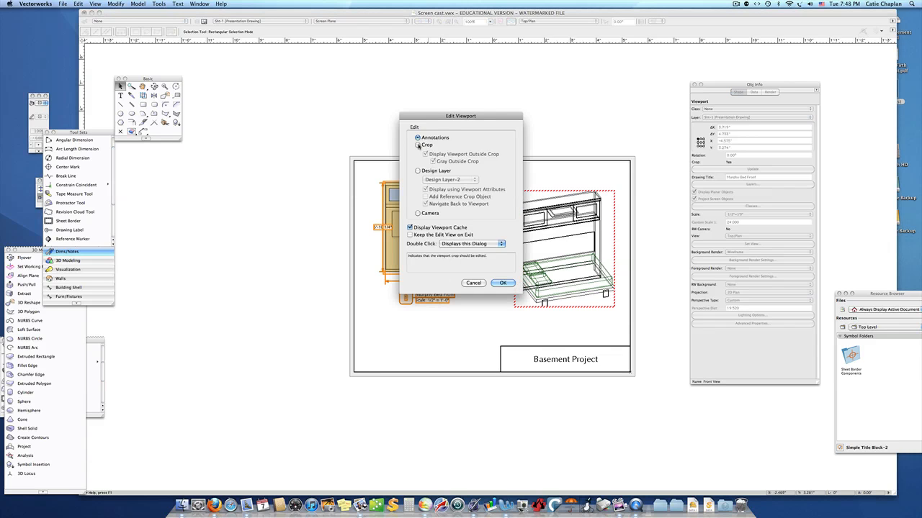
{"action": "left_click", "coordinate": [417, 144]}
{"action": "left_click", "coordinate": [503, 282]}
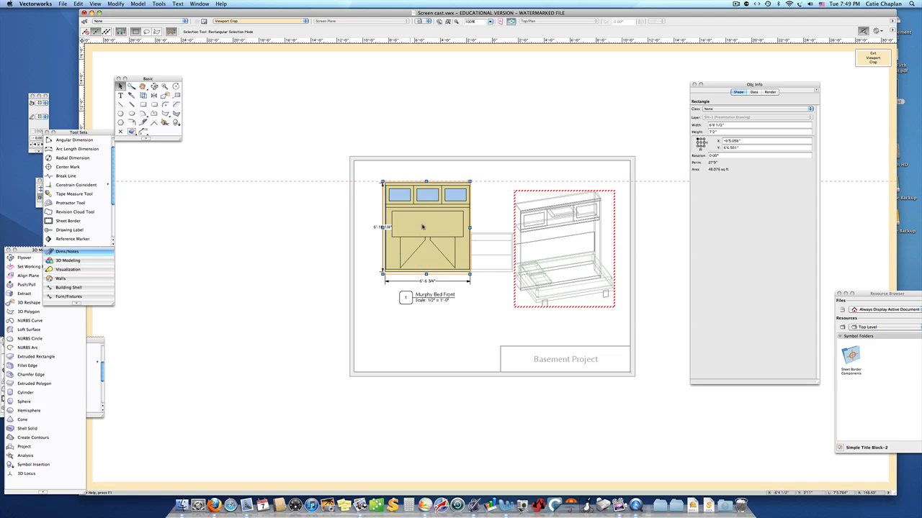
{"action": "left_click", "coordinate": [884, 62]}
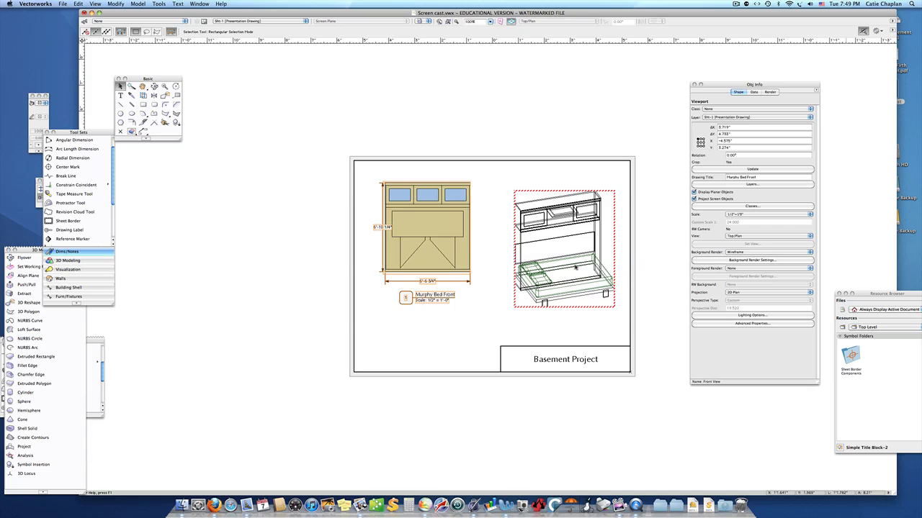
- Open the Murphy Bed perspective viewport's annotations and place a drawing label below the bed, above the title block
{"action": "left_click", "coordinate": [515, 240]}
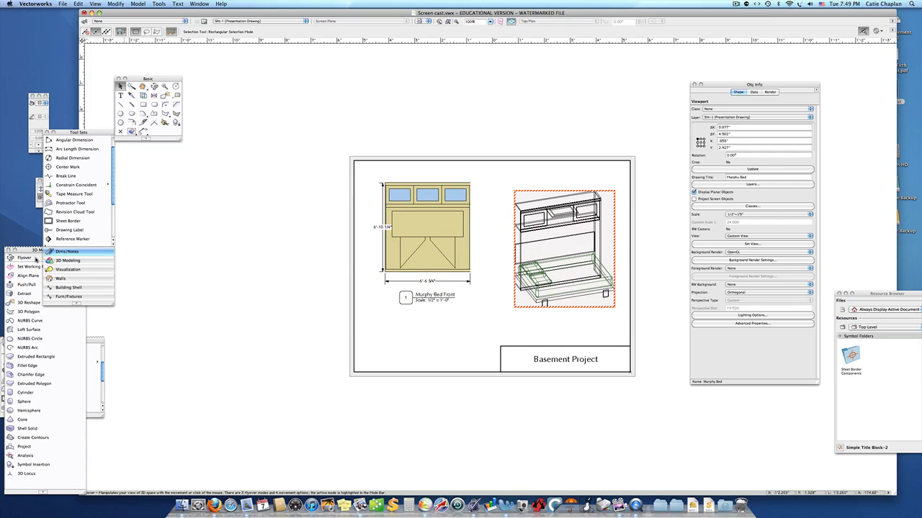
{"action": "double_click", "coordinate": [613, 247]}
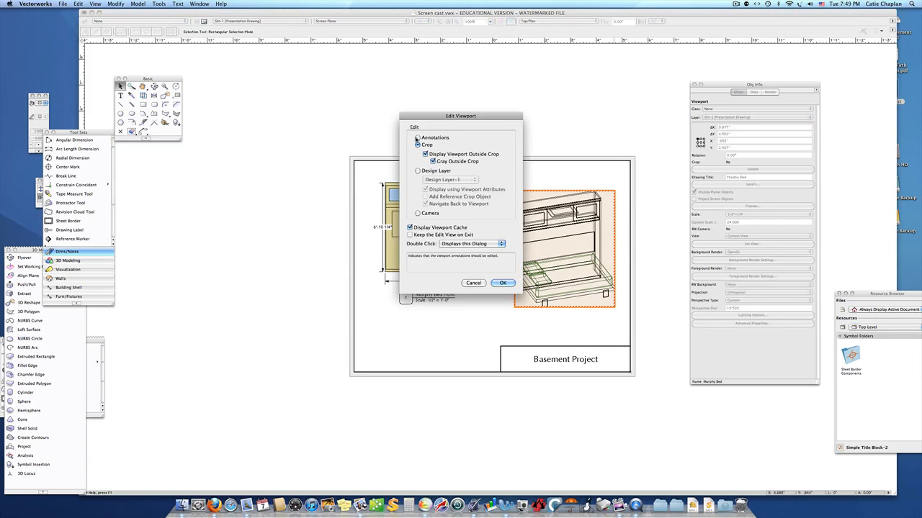
{"action": "left_click", "coordinate": [417, 137]}
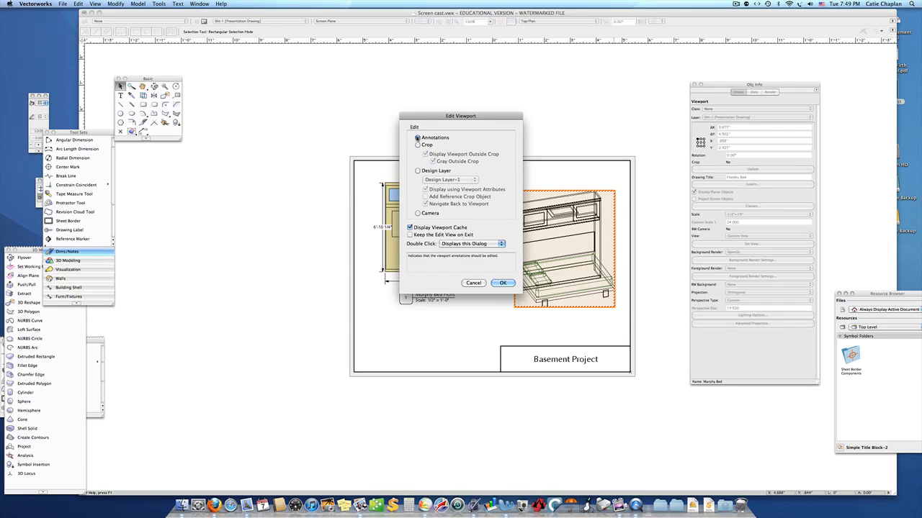
{"action": "left_click", "coordinate": [503, 283]}
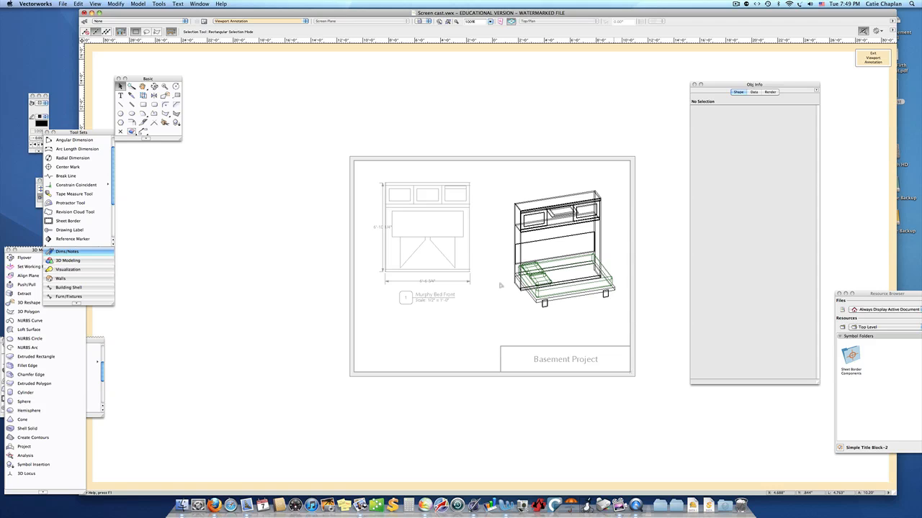
{"action": "left_click", "coordinate": [63, 228]}
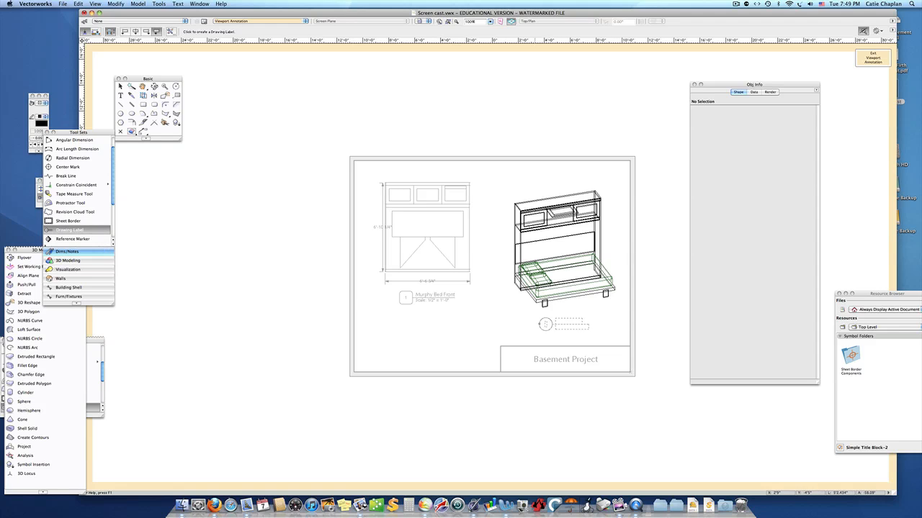
{"action": "left_click", "coordinate": [549, 322]}
{"action": "left_click", "coordinate": [551, 323]}
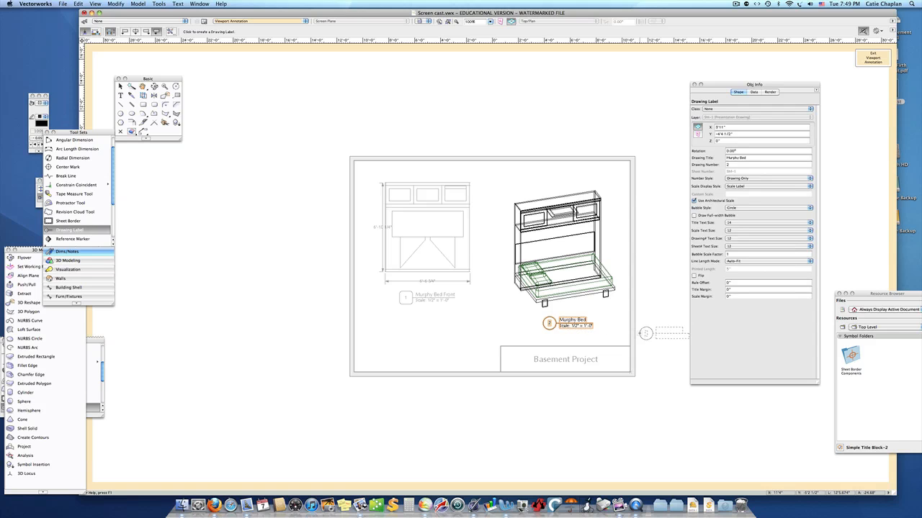
{"action": "key", "text": "x"}
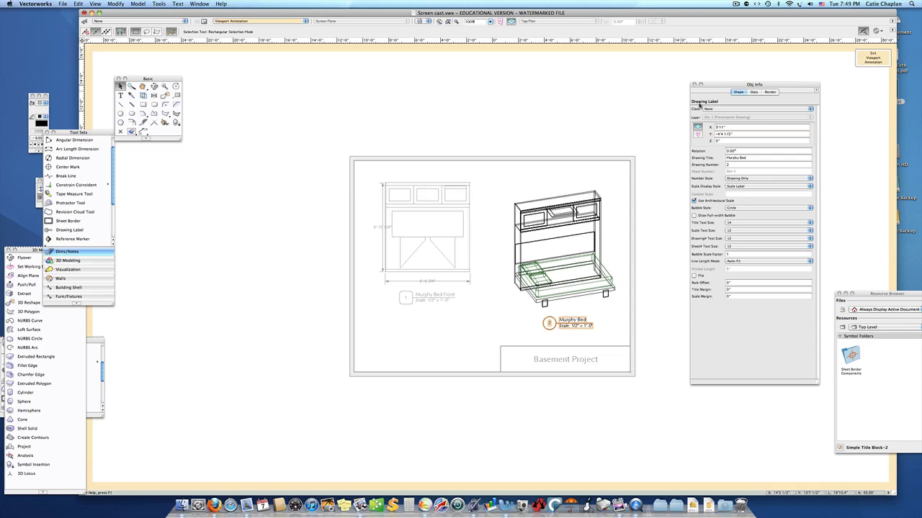
- Title the perspective view's drawing label "Murphy Bed 3-D", and update the viewport's rendering on the sheet
{"action": "left_click", "coordinate": [751, 157]}
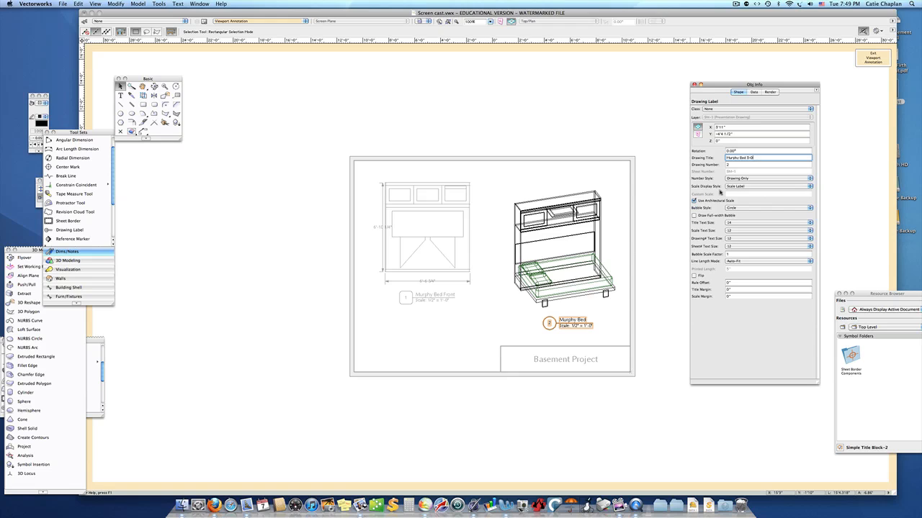
{"action": "left_click", "coordinate": [600, 345]}
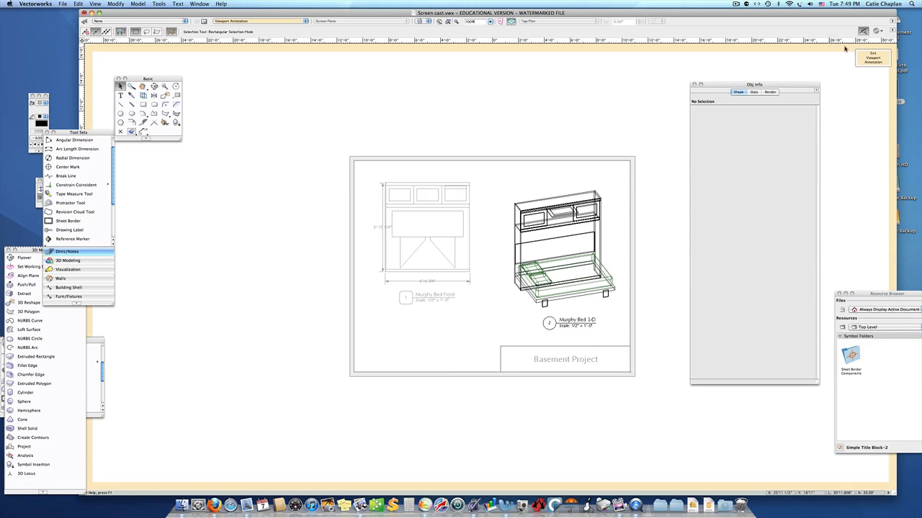
{"action": "left_click", "coordinate": [872, 58]}
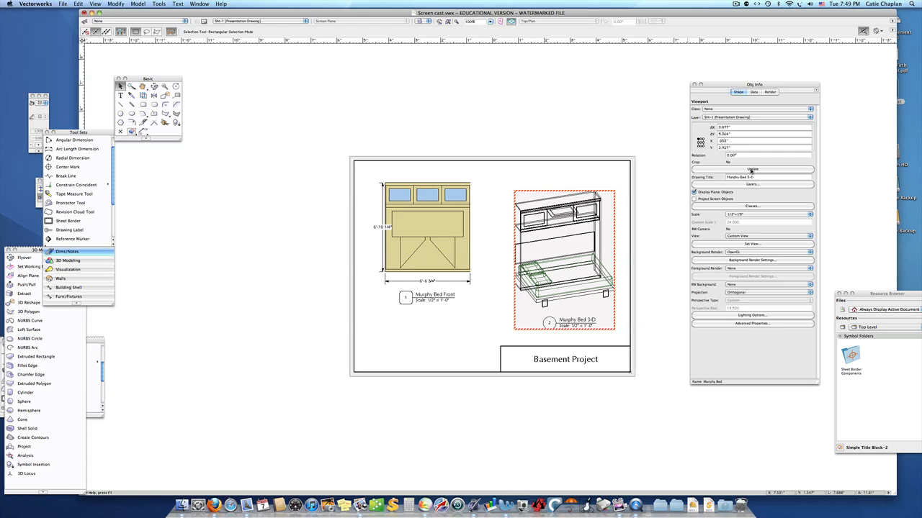
{"action": "left_click", "coordinate": [751, 170]}
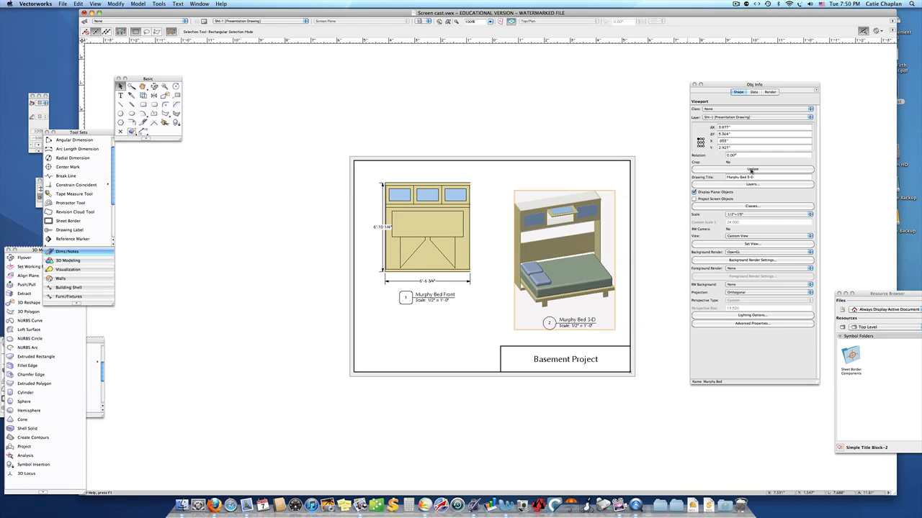
{"action": "left_click", "coordinate": [655, 172]}
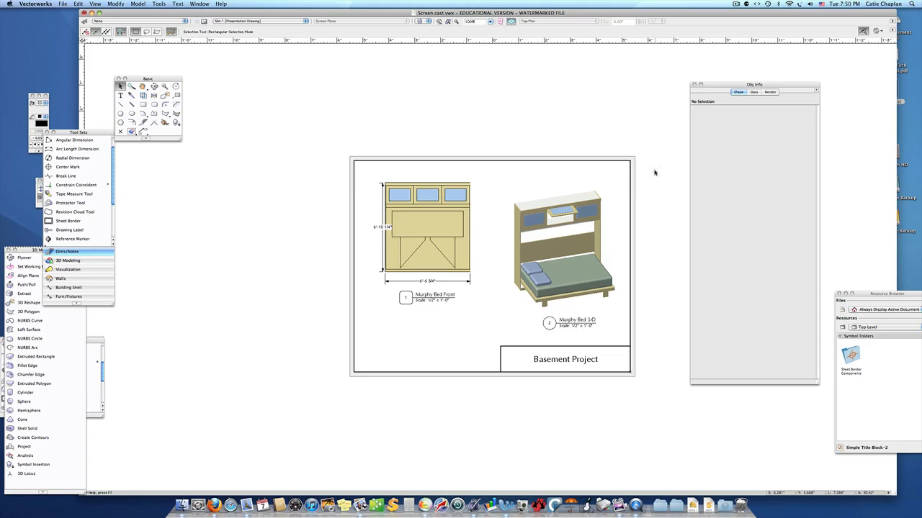
- Move the perspective viewport slightly up and the front elevation viewport slightly down to balance the sheet layout
{"action": "left_click_drag", "start_coordinate": [578, 245], "coordinate": [578, 229]}
{"action": "left_click_drag", "start_coordinate": [442, 236], "coordinate": [430, 252]}
{"action": "left_click", "coordinate": [484, 277]}
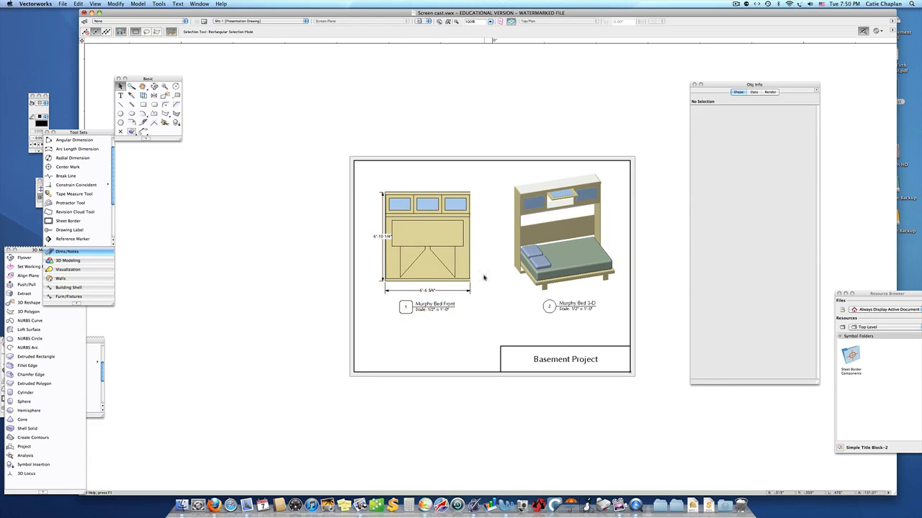
{"action": "left_click", "coordinate": [583, 266]}
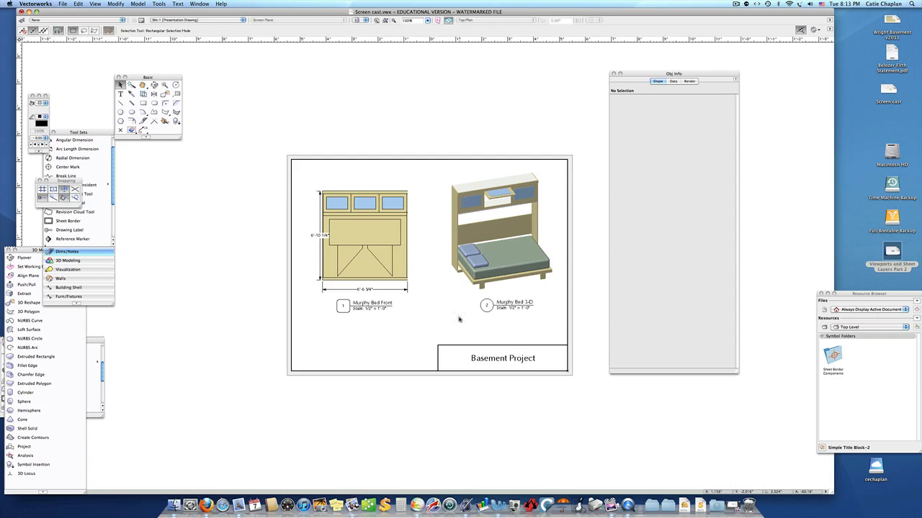
- Set the resolution of sheet layer Sht-1, Presentation Drawing, to 300 DPI
{"action": "left_click", "coordinate": [140, 20]}
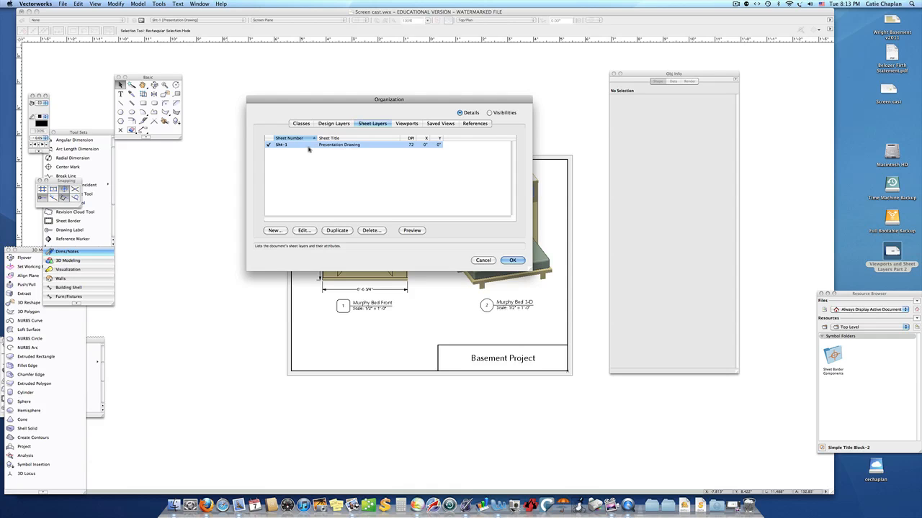
{"action": "left_click", "coordinate": [304, 230]}
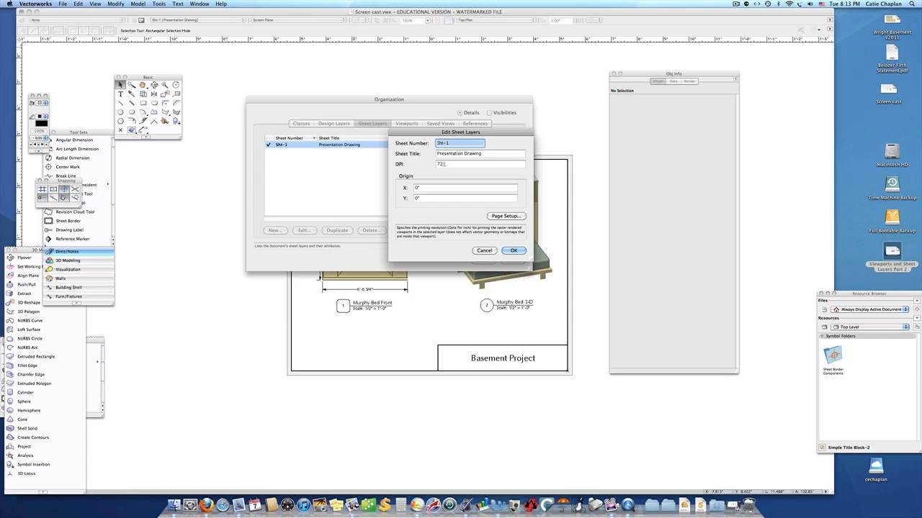
{"action": "double_click", "coordinate": [441, 165]}
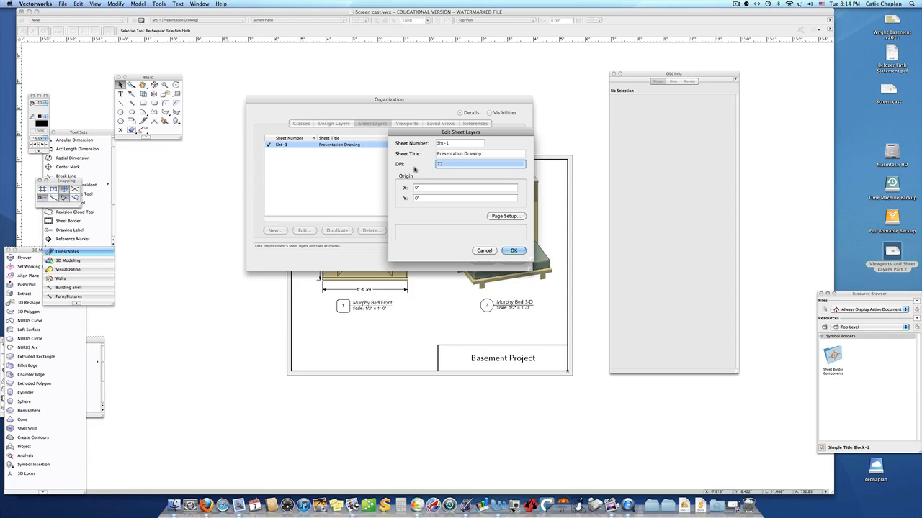
{"action": "type", "text": "300"}
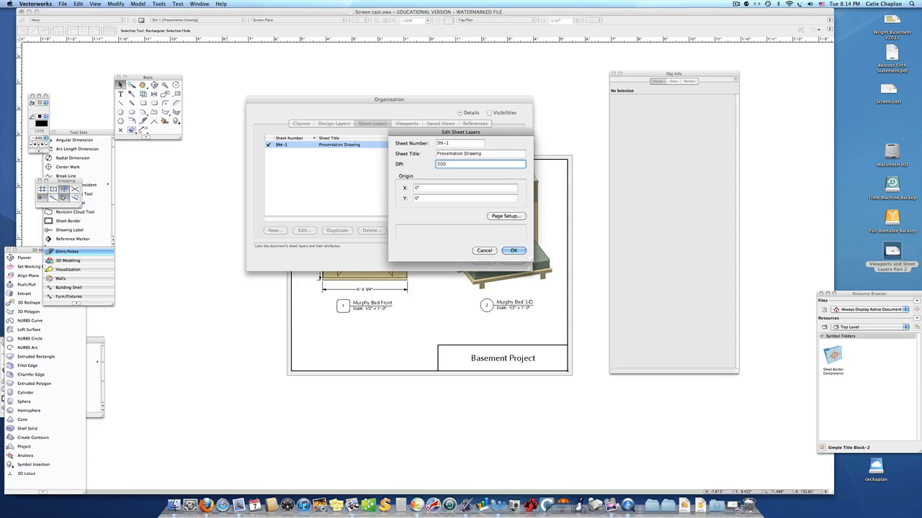
{"action": "left_click", "coordinate": [508, 252]}
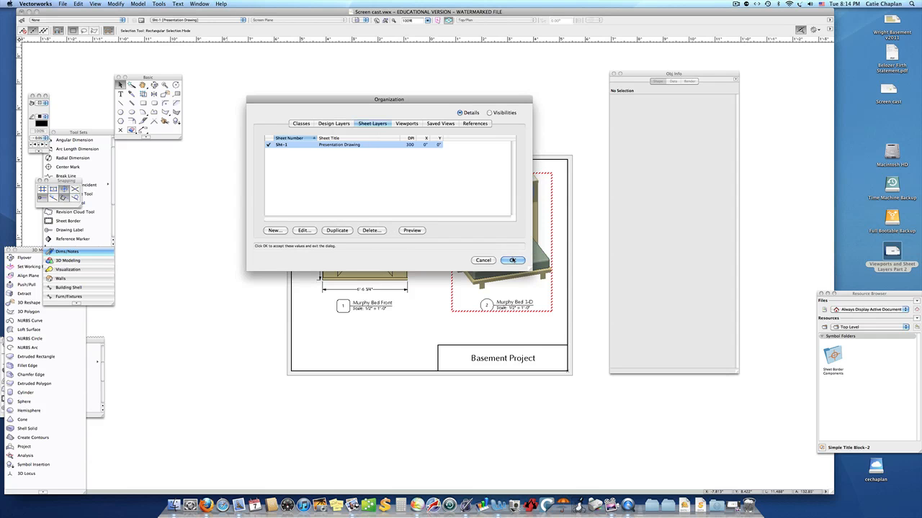
{"action": "left_click", "coordinate": [513, 261]}
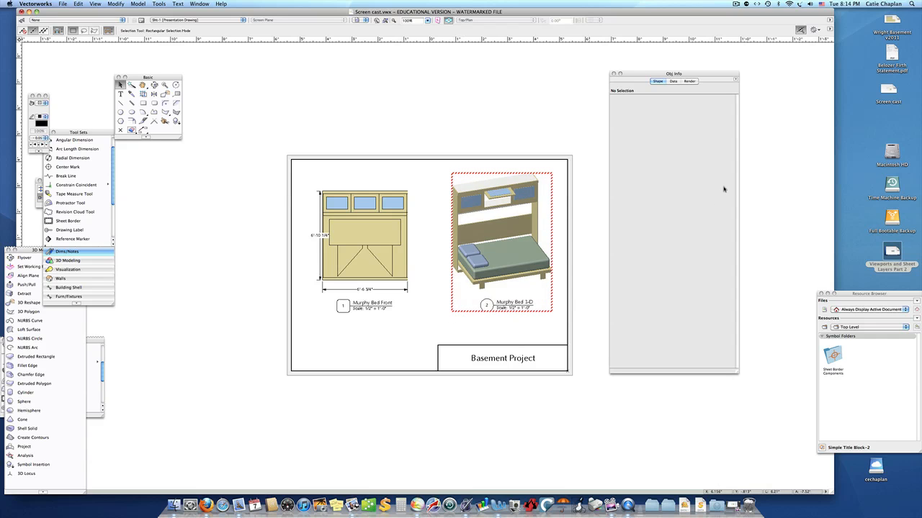
- Update the perspective Murphy Bed viewport at the new sheet resolution, and deselect it
{"action": "left_click", "coordinate": [552, 190]}
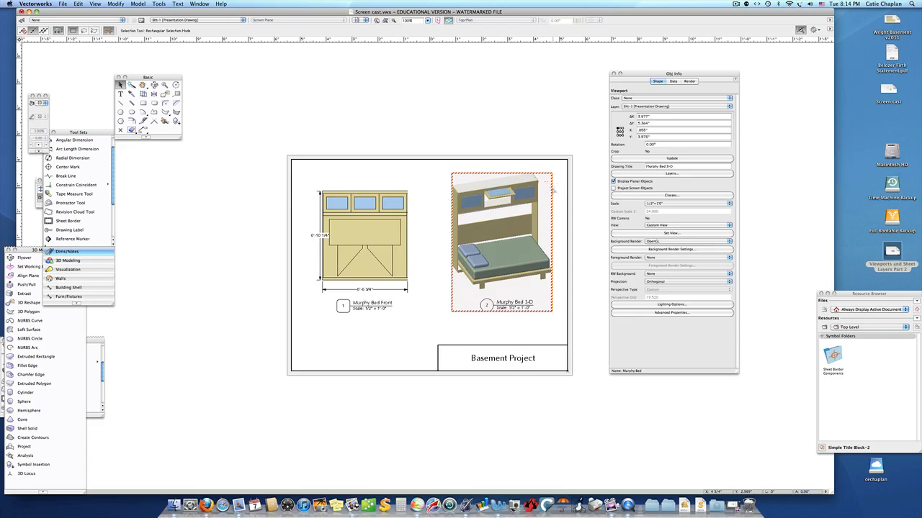
{"action": "left_click", "coordinate": [670, 160]}
{"action": "left_click", "coordinate": [441, 326]}
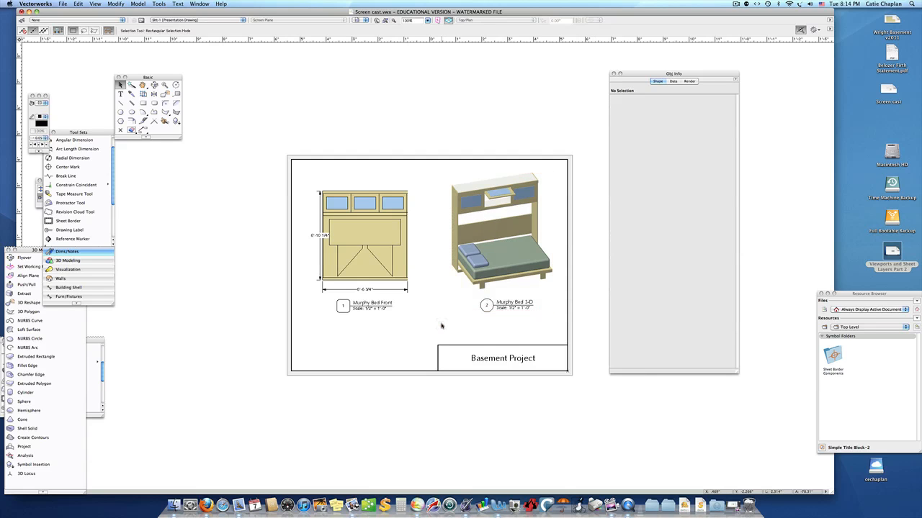